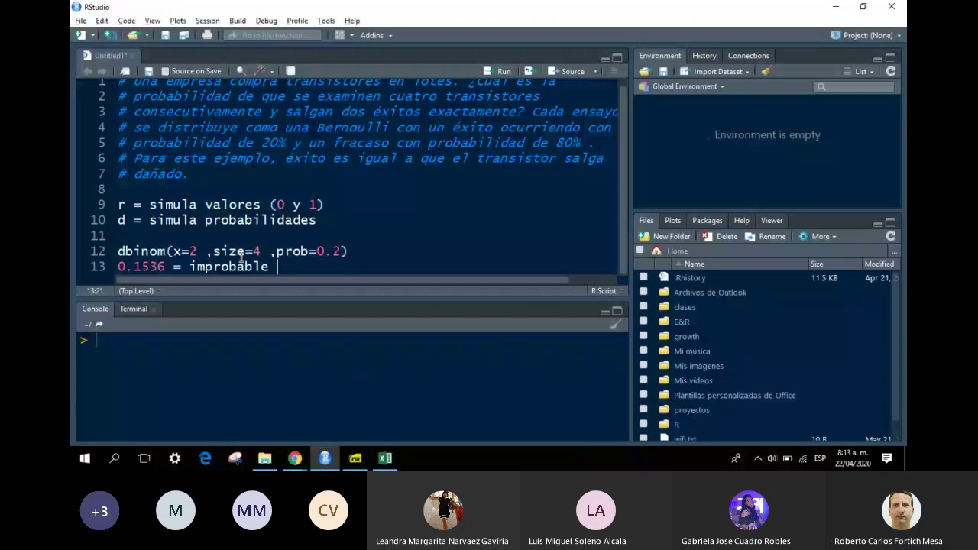
Step: Delete the "0.1536 = improbable" line below the dbinom call in the script
key(BackSpace)
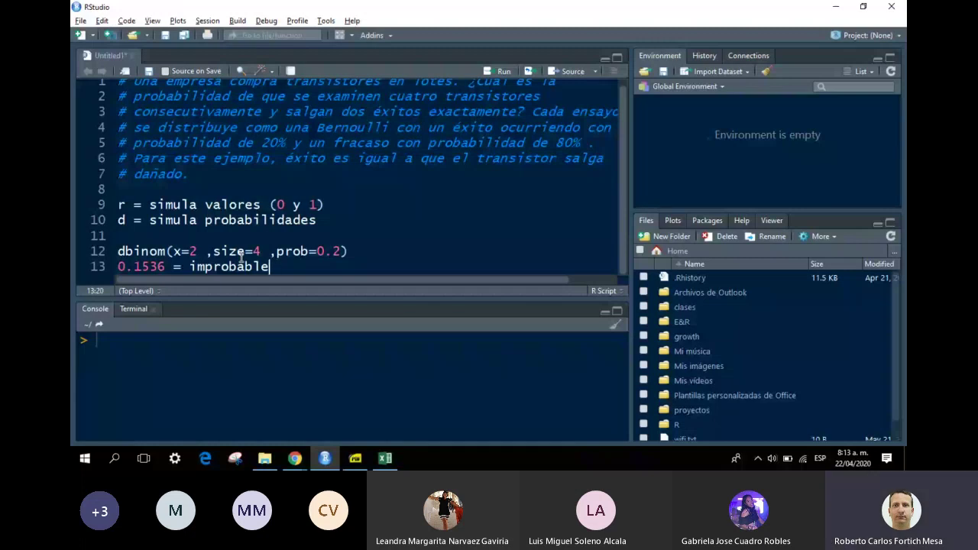
key(BackSpace)
key(BackSpace)
key(BackSpace)
key(BackSpace)
key(BackSpace)
key(BackSpace)
key(BackSpace)
key(BackSpace)
key(BackSpace)
key(BackSpace)
key(BackSpace)
key(BackSpace)
key(BackSpace)
key(BackSpace)
key(BackSpace)
key(BackSpace)
key(BackSpace)
key(BackSpace)
key(BackSpace)
key(BackSpace)
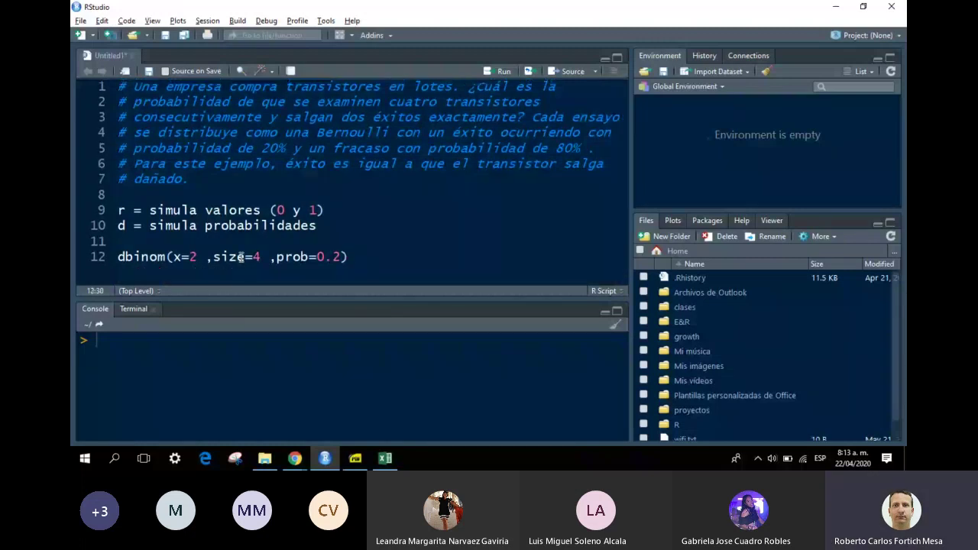
key(Up)
Step: Switch to the Teams meeting, admit the guest waiting in the lobby, show the participant list, and return to RStudio
key(alt+Tab)
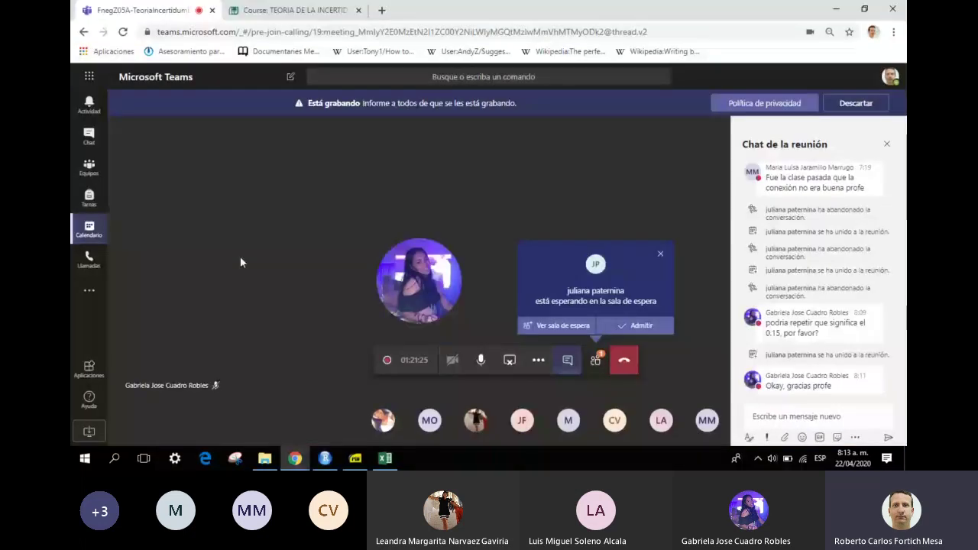
click(632, 327)
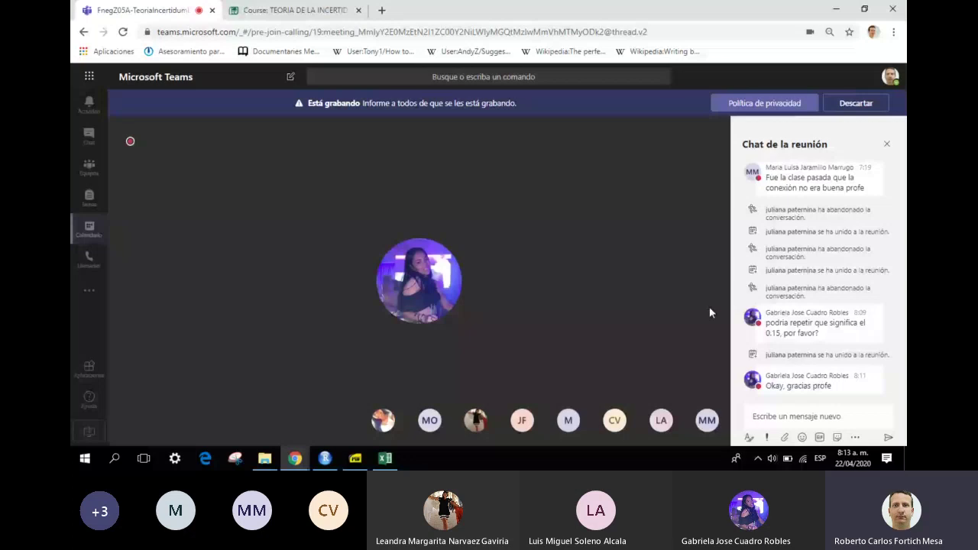
mouse_move(610, 252)
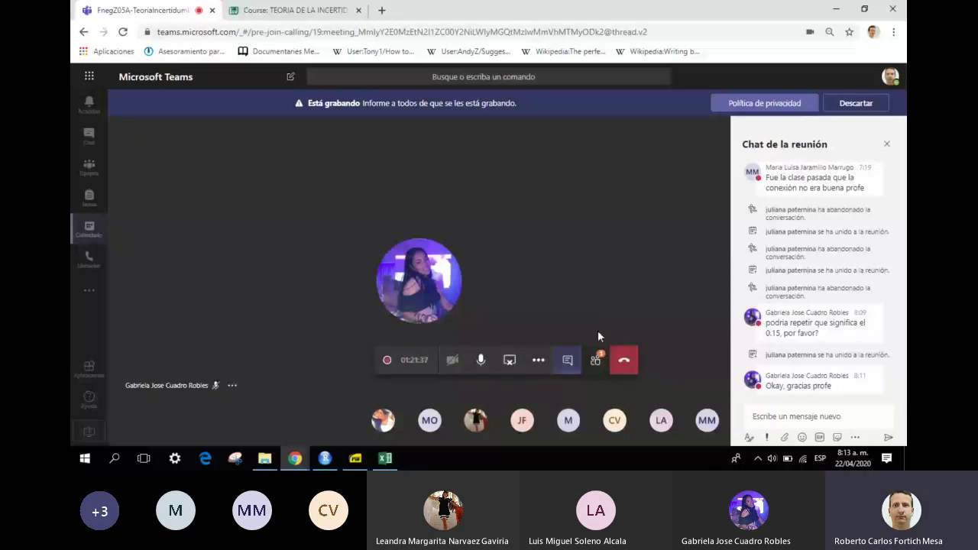
click(595, 361)
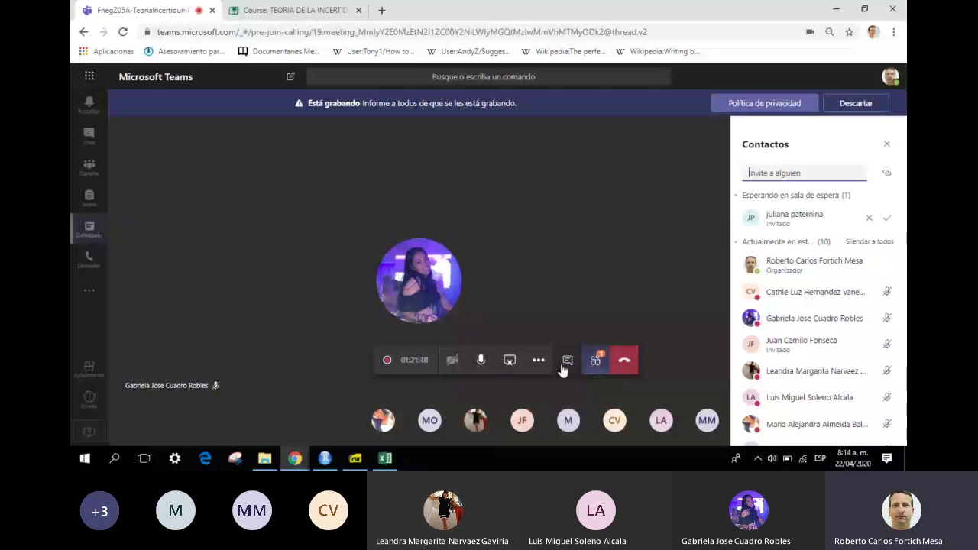
key(alt+Tab)
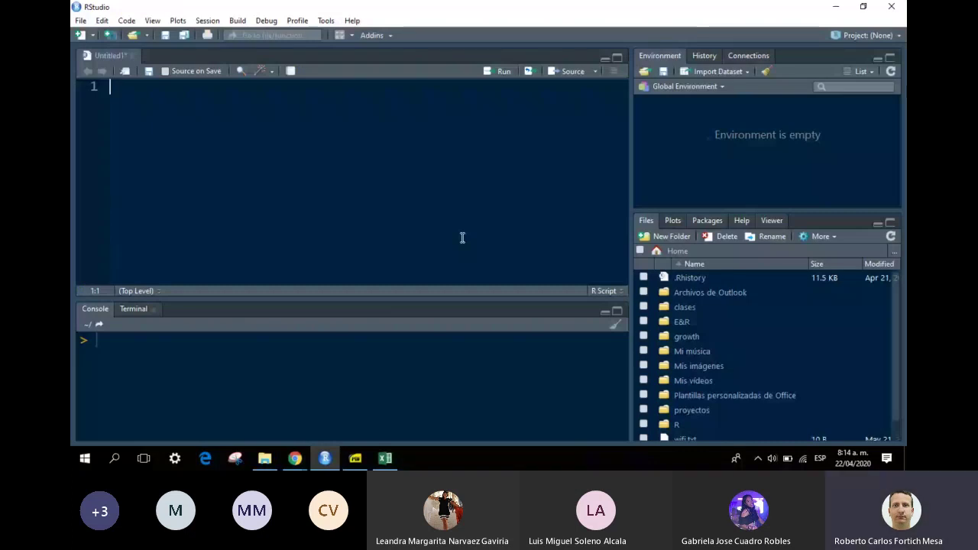
Step: Write binomial on the script's first line without parentheses and "p, q" on the line below
text(Binomial)
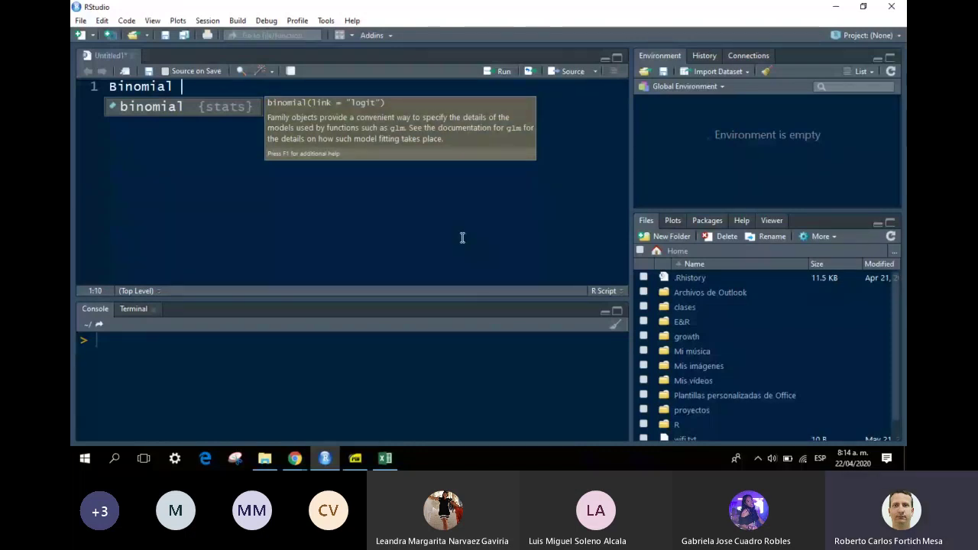
key(Tab)
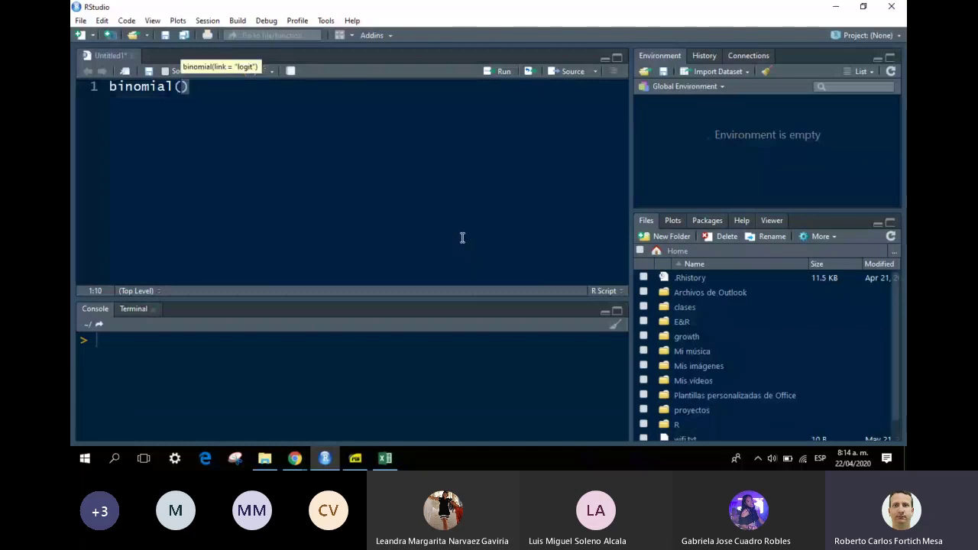
key(Delete)
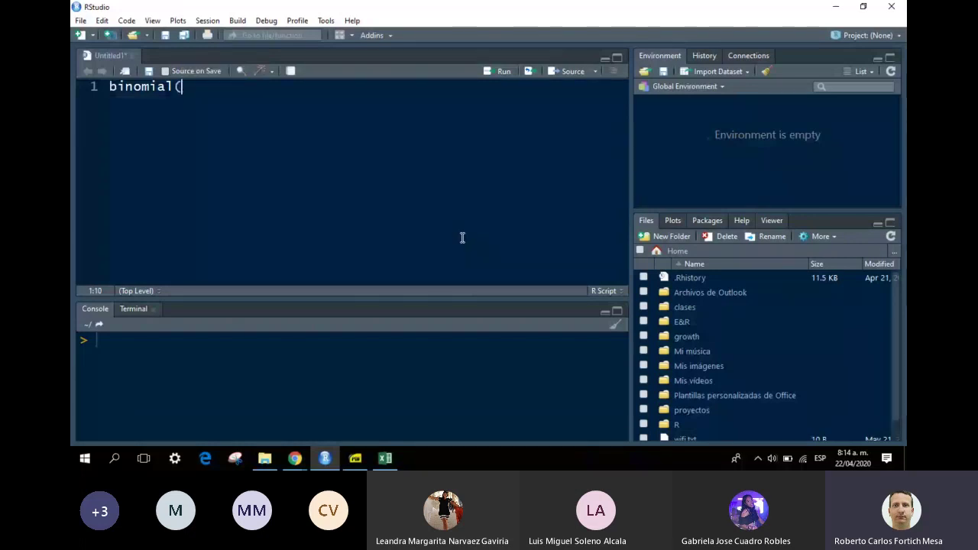
key(BackSpace)
key(Return)
text(p, q)
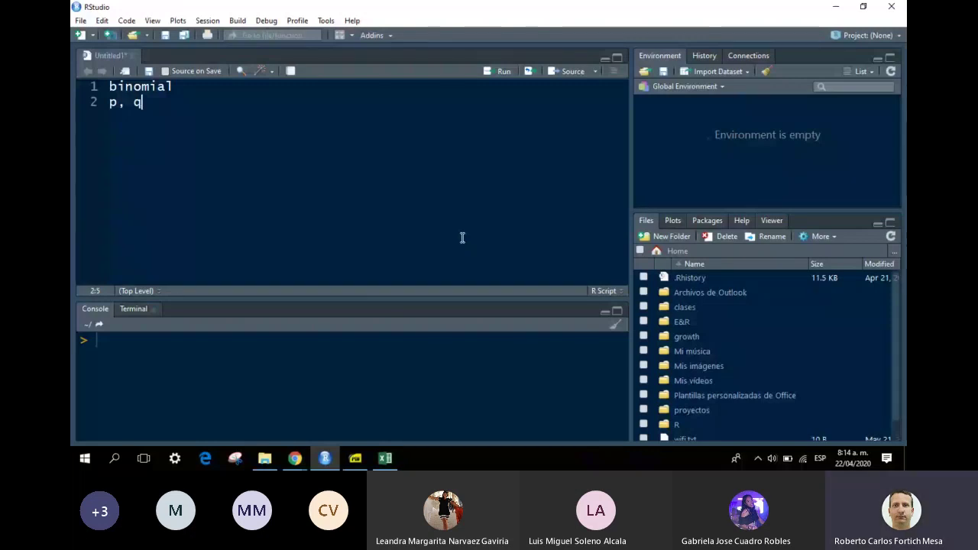
Step: Replace "p, q" under the binomial heading with "r d"
key(BackSpace)
key(BackSpace)
key(BackSpace)
key(BackSpace)
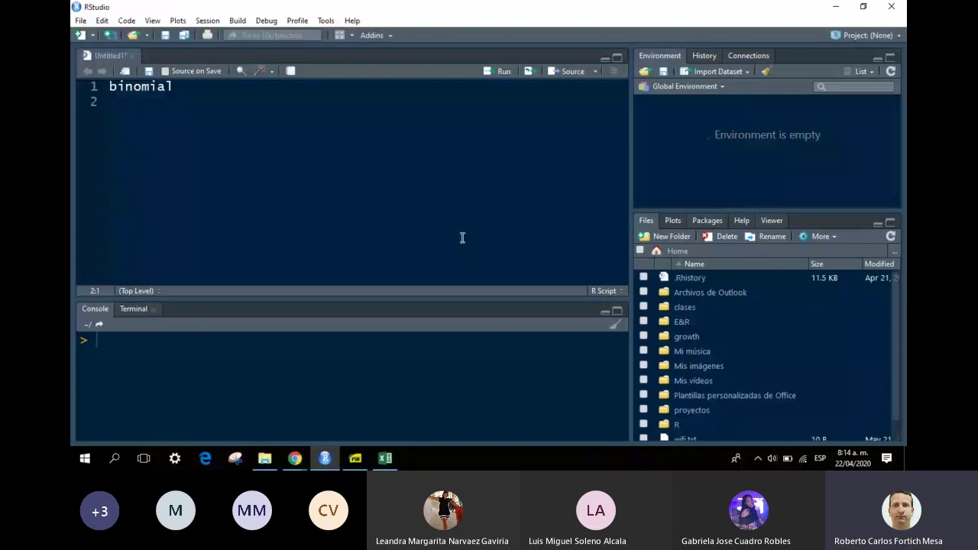
text(r)
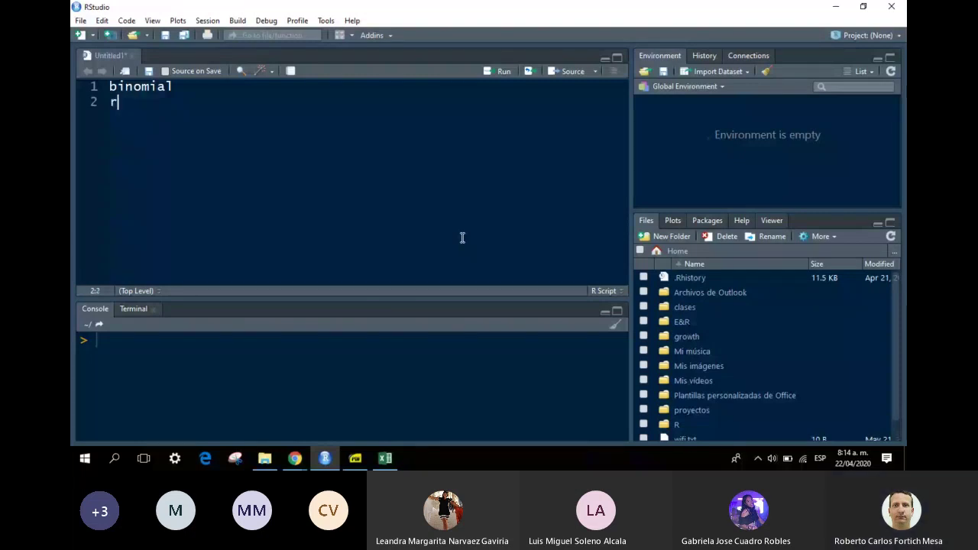
text( d)
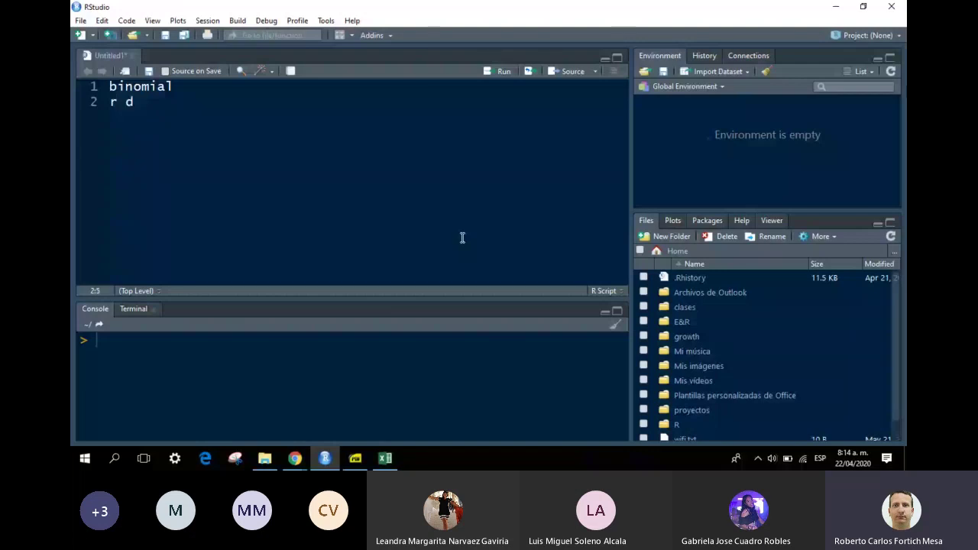
Step: Replace the script's entire contents with the heading Poisson and an r on line 3
key(ctrl+a)
key(BackSpace)
text(Poisson)
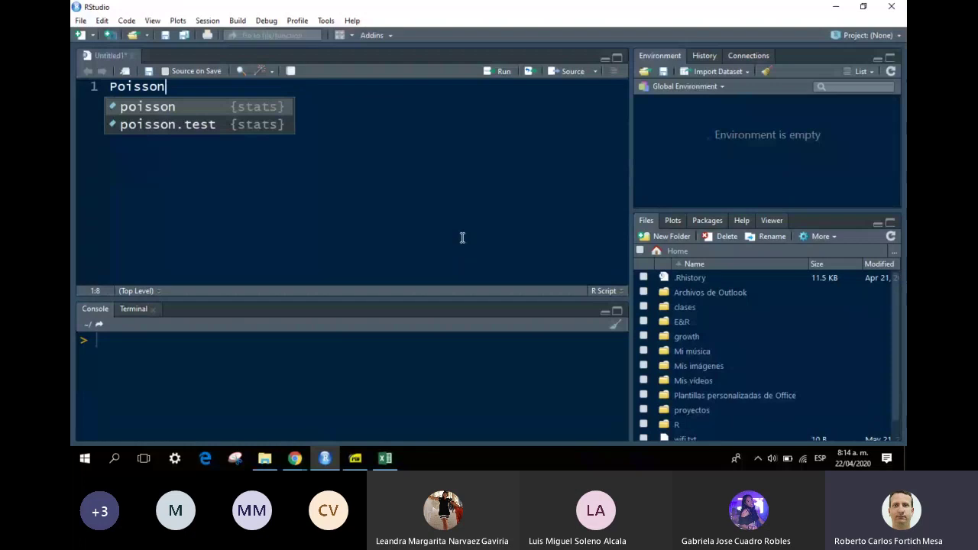
key(Escape)
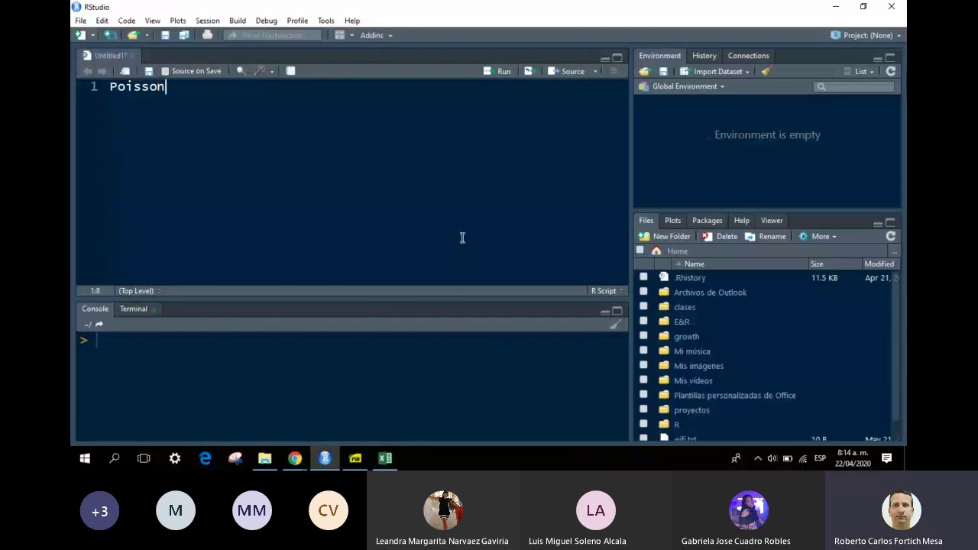
key(Return)
key(Return)
text(r)
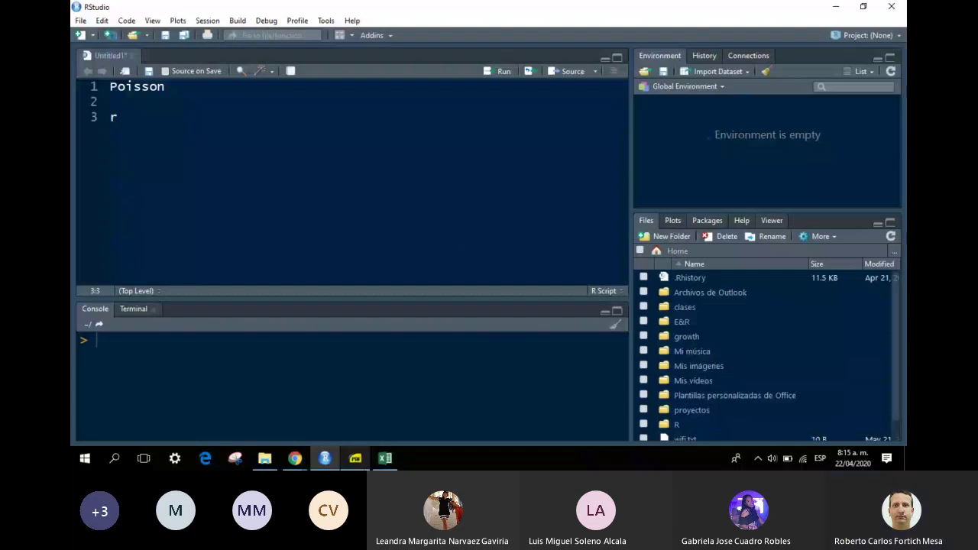
Step: Switch to the Fortich (2020).pdf document and go to section 1.5, Distribuciones de probabilidad, from its table of contents
click(356, 457)
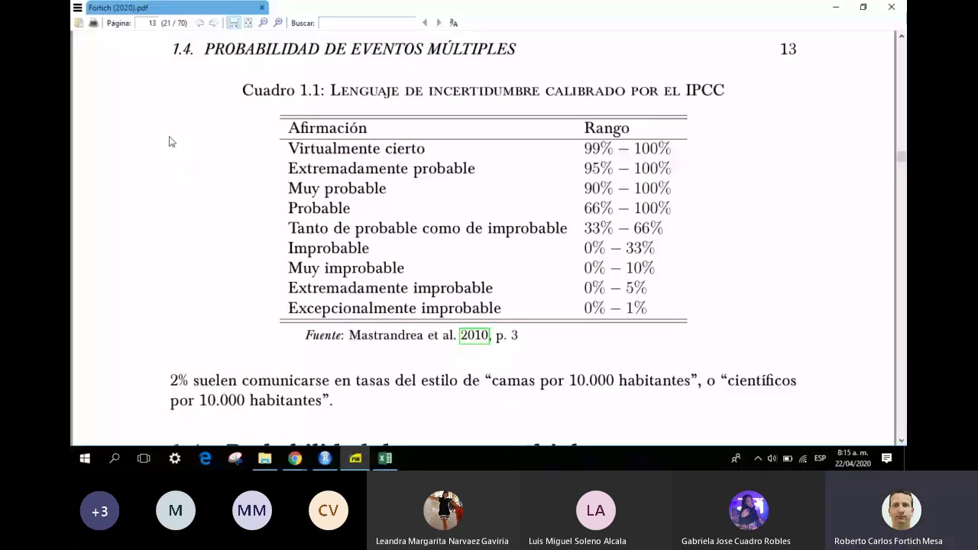
key(alt+Left)
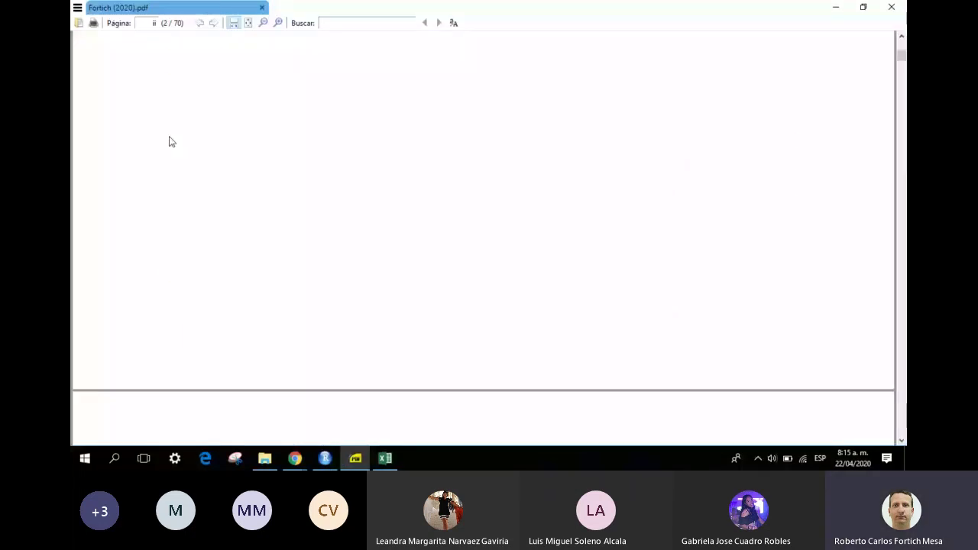
scroll(127, 98, up, 1)
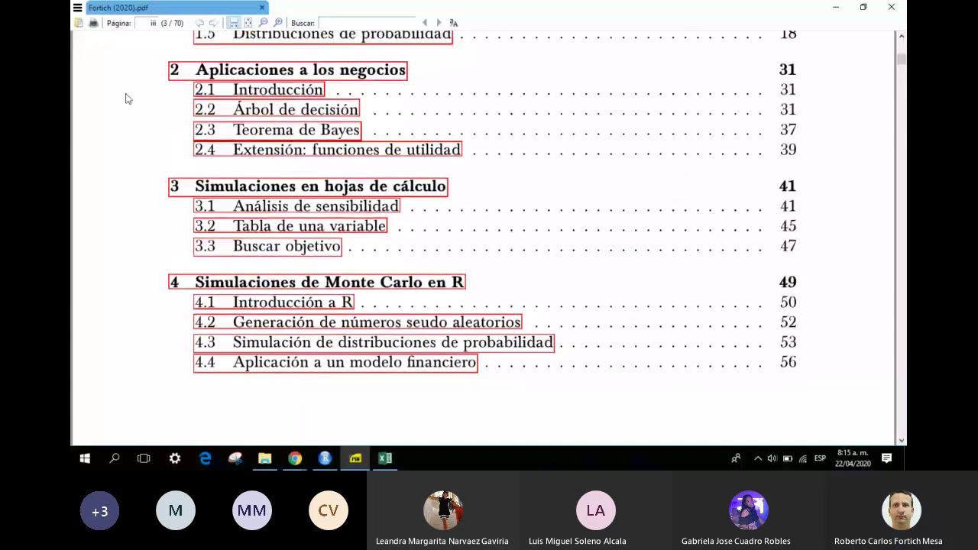
scroll(255, 72, up, 1)
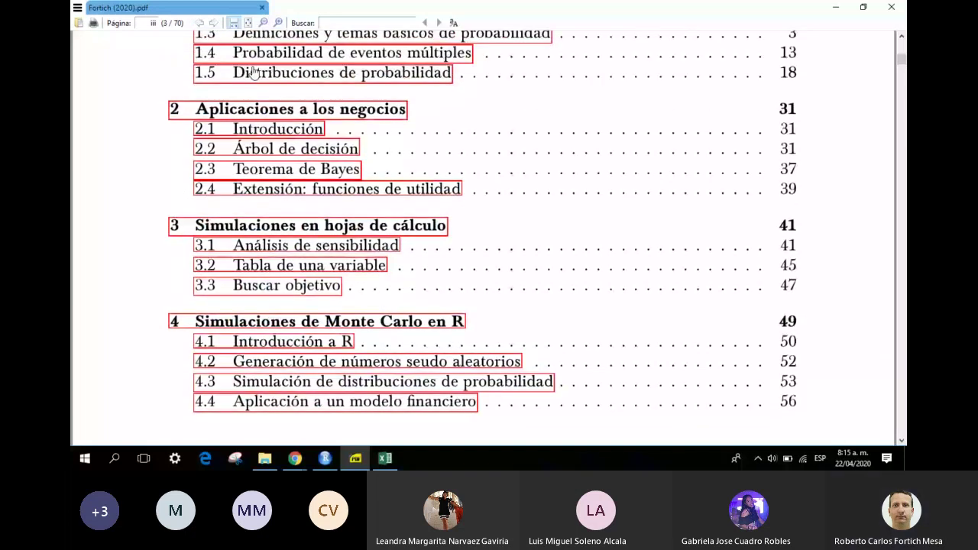
click(254, 72)
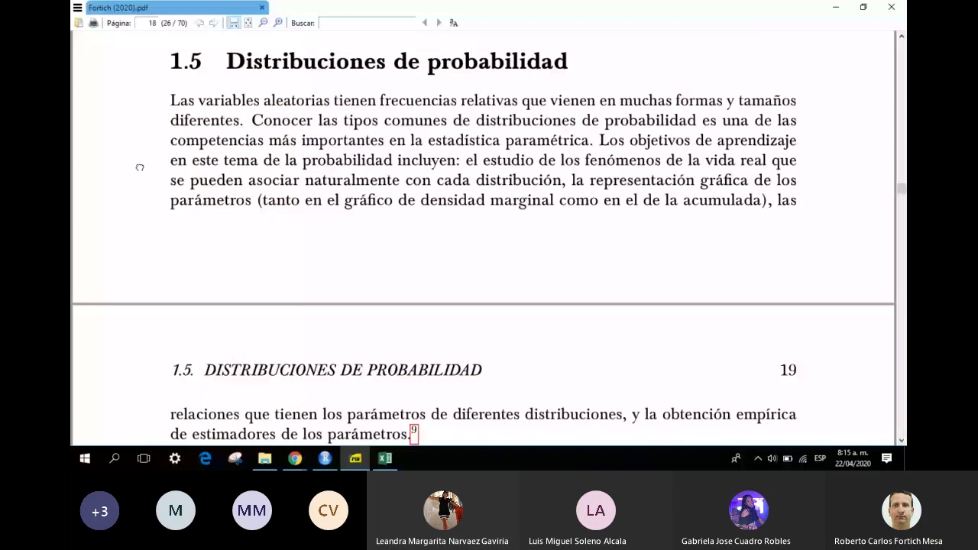
Step: Read section 1.5.1.3 on the Poisson distribution, from its definition and examples through the assumptions on page 23
scroll(139, 166, down, 10)
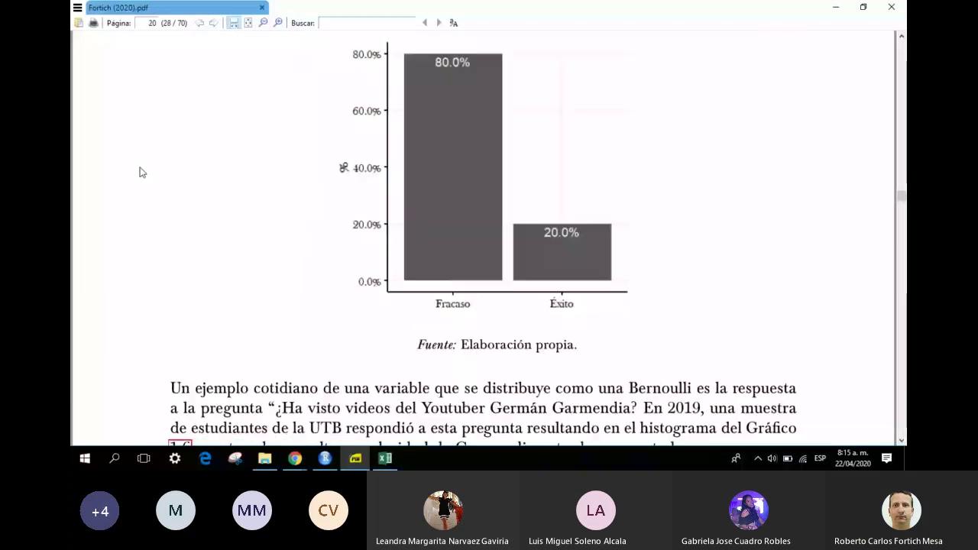
scroll(140, 173, down, 5)
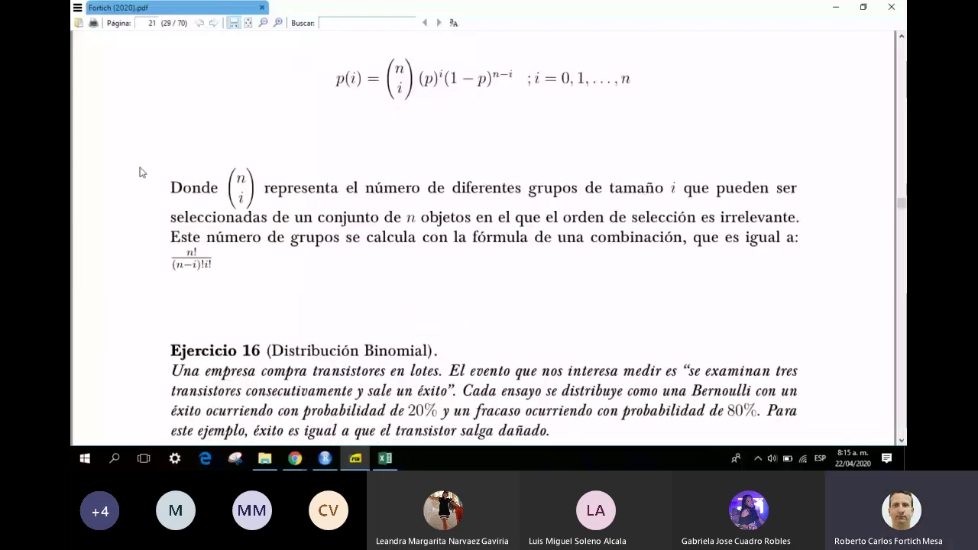
scroll(139, 173, down, 5)
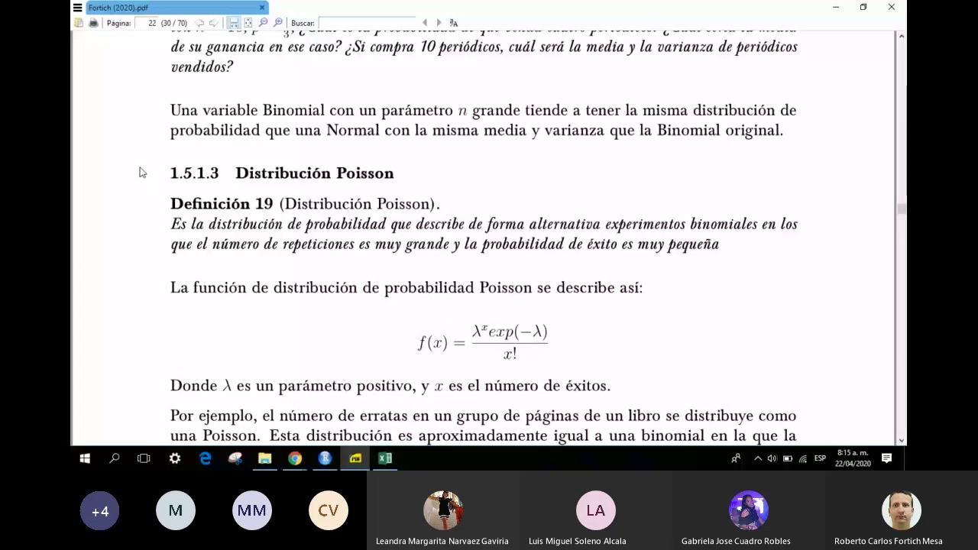
scroll(139, 173, down, 3)
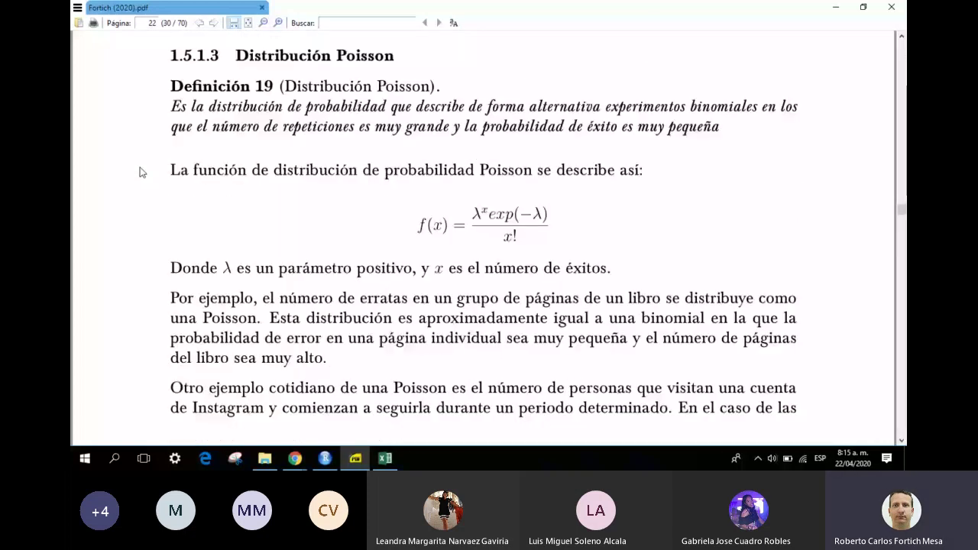
scroll(140, 173, down, 5)
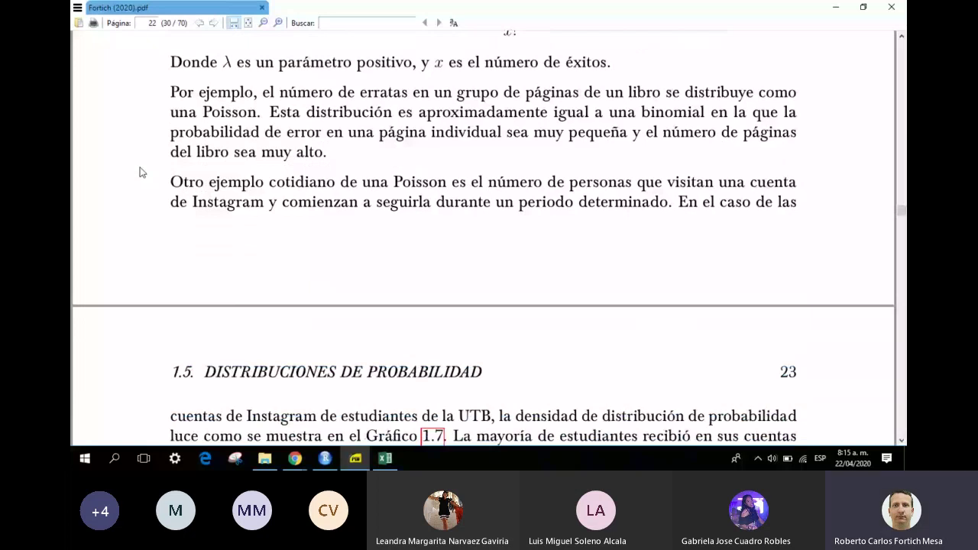
scroll(140, 173, down, 1)
scroll(140, 173, down, 9)
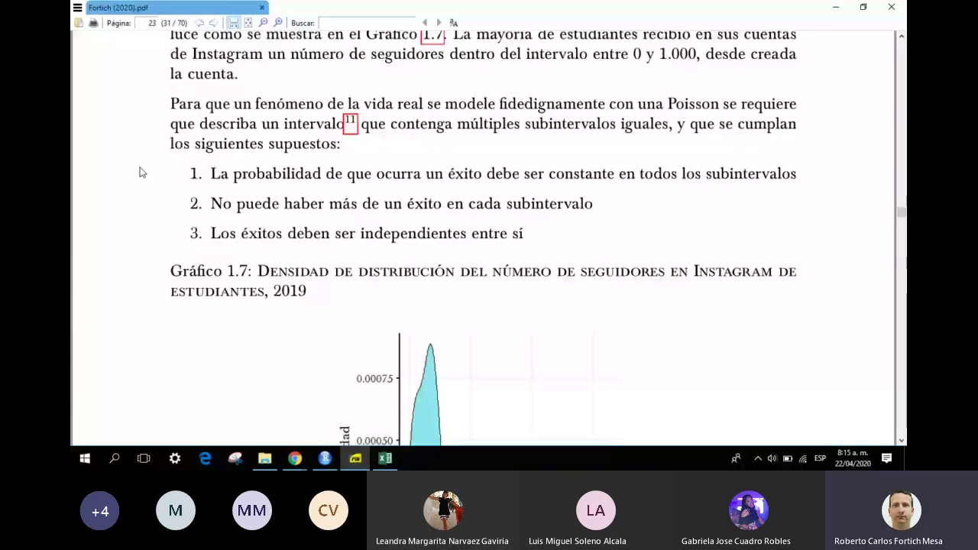
scroll(140, 172, down, 1)
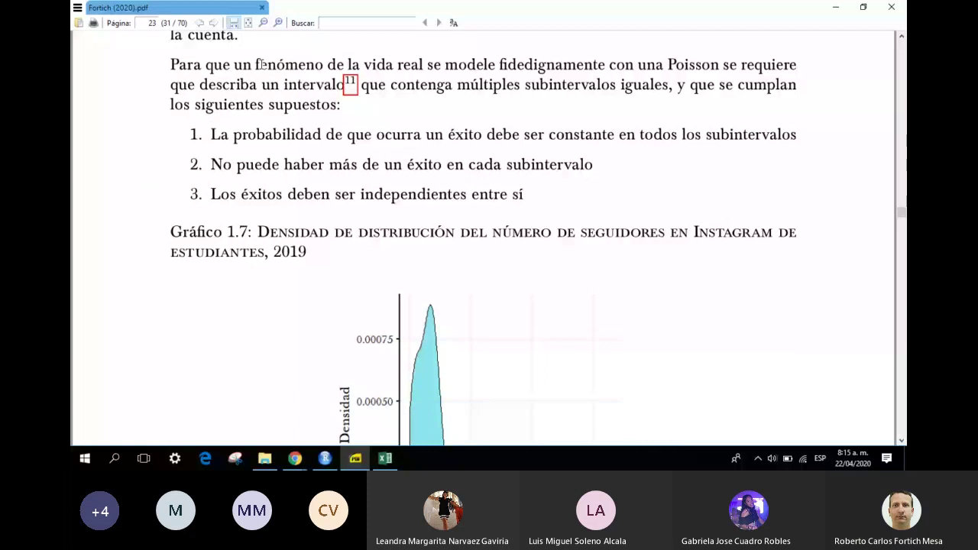
Step: Point out the requirement for modelling a phenomenon with a Poisson by temporarily highlighting its text and the three numbered assumptions
double_click(260, 64)
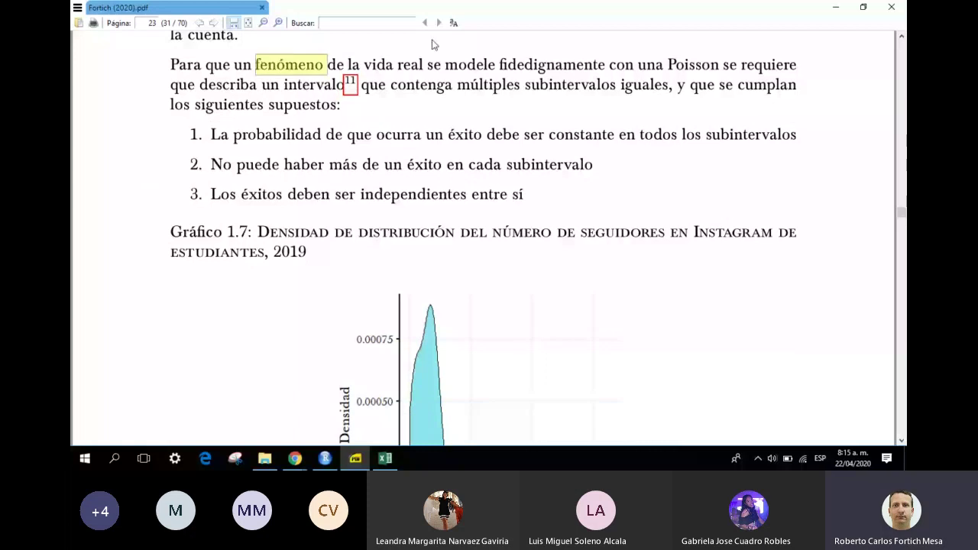
click(739, 105)
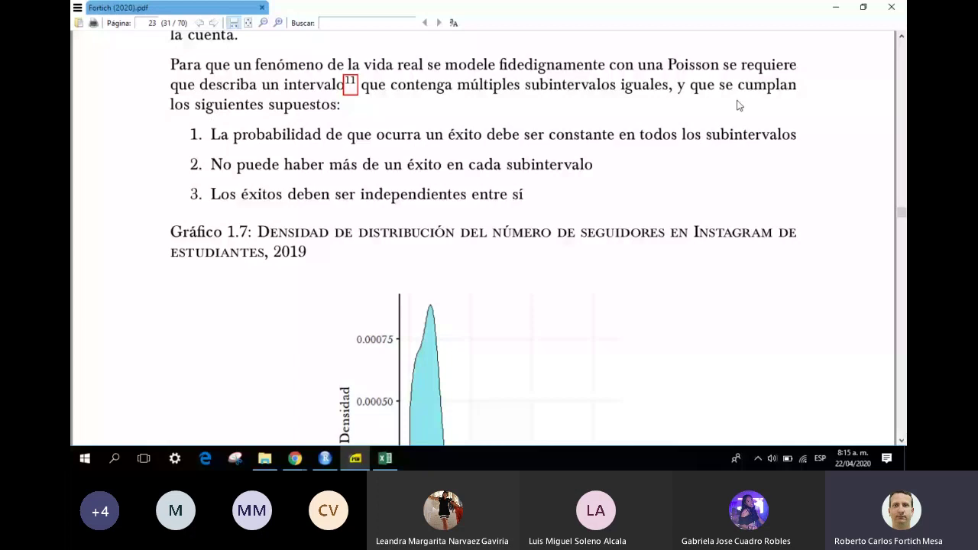
drag(740, 64, 483, 99)
click(485, 99)
drag(212, 134, 522, 196)
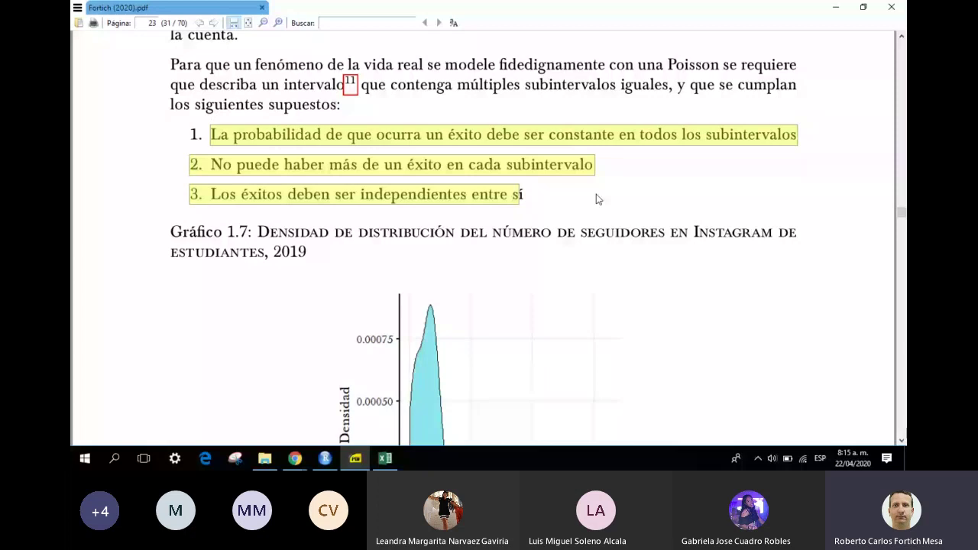
click(544, 197)
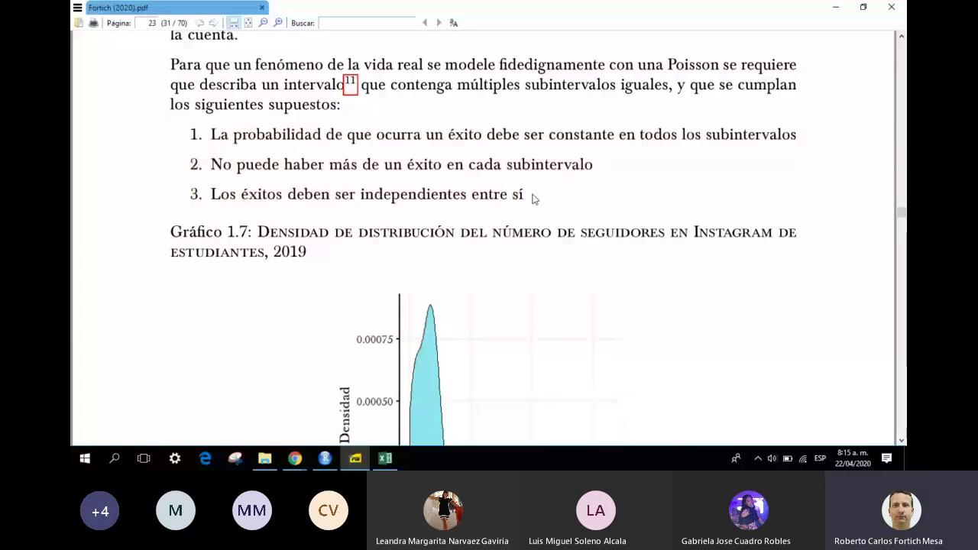
Step: Switch to the Excel workbook Libro1 and delete columns B through H with the old youtuber tables
key(super+d)
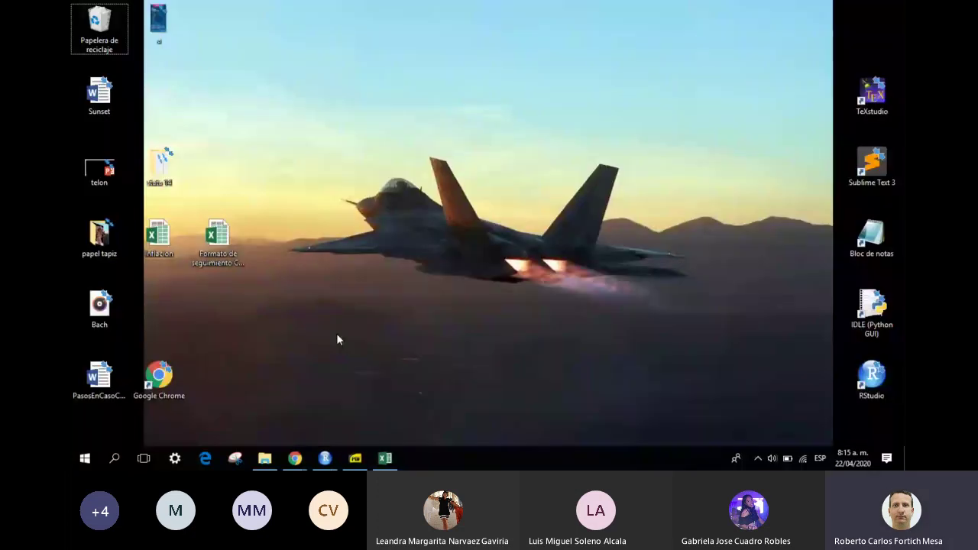
key(alt+Tab)
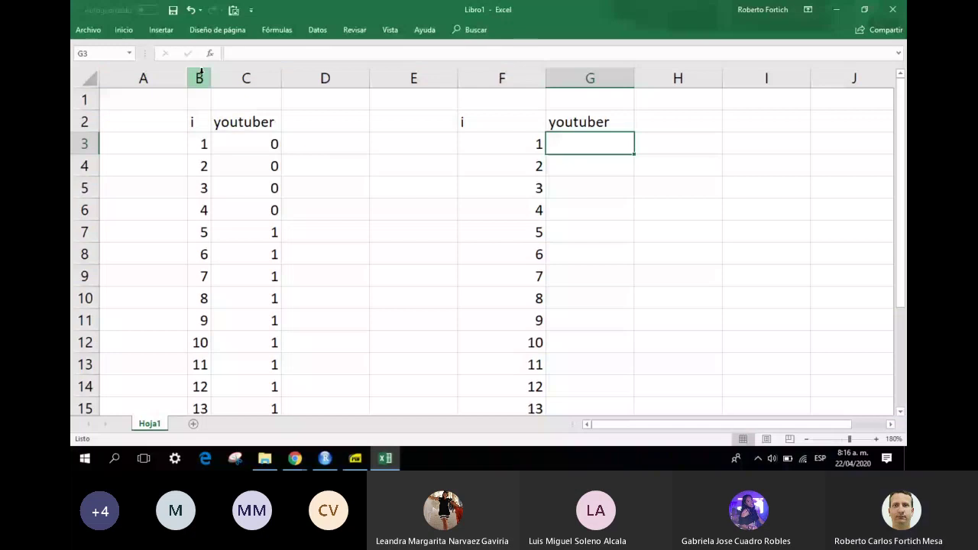
drag(200, 72, 658, 79)
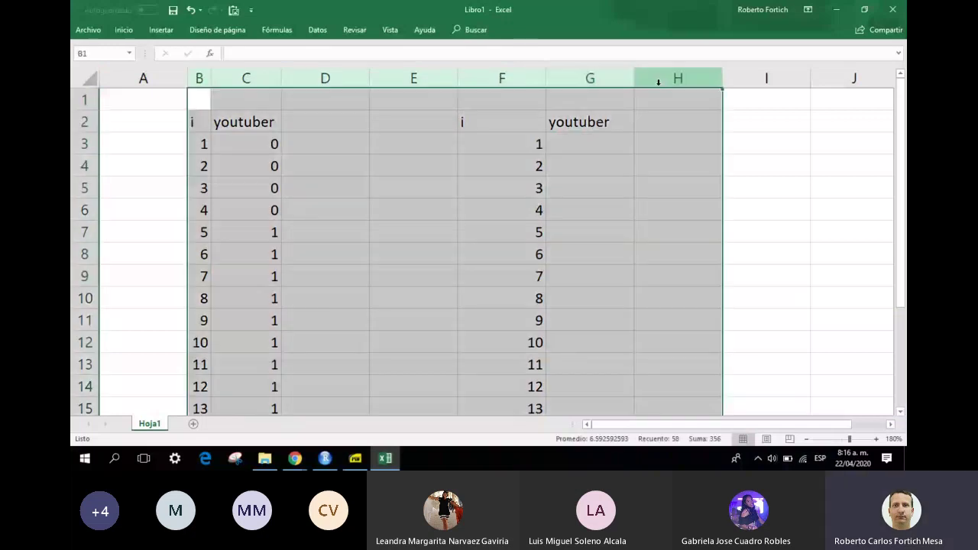
right_click(576, 80)
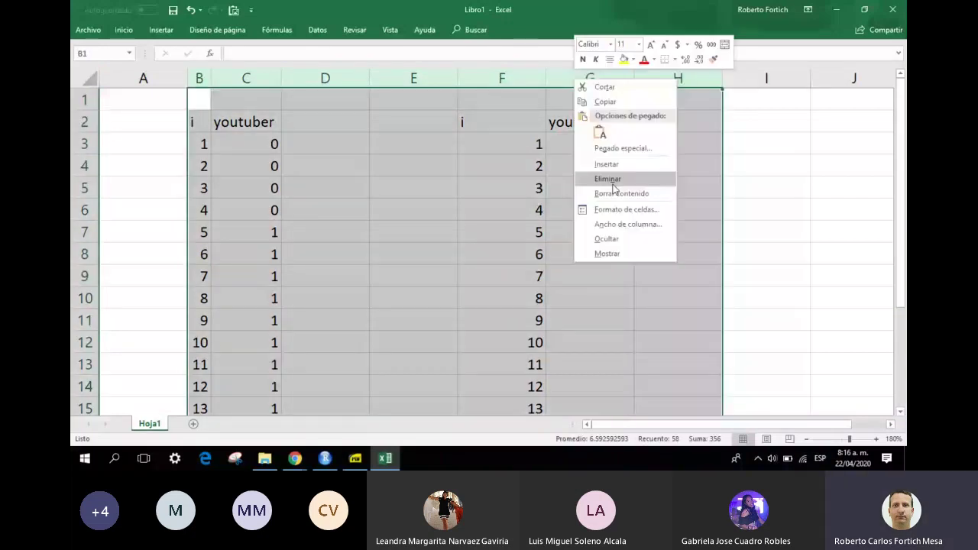
click(609, 179)
Step: Enter the heading "# seguidores nuevos de IG semanales" in cell B2
click(227, 150)
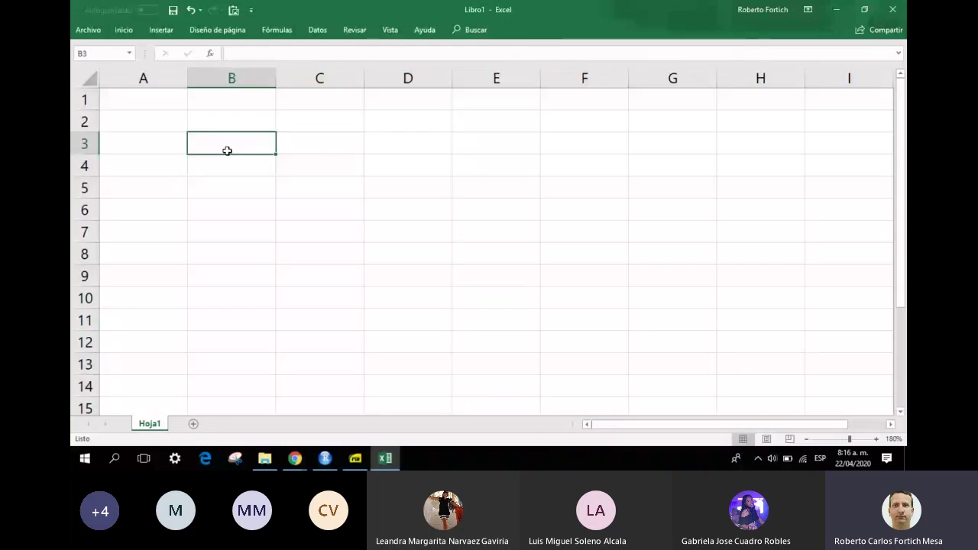
key(Up)
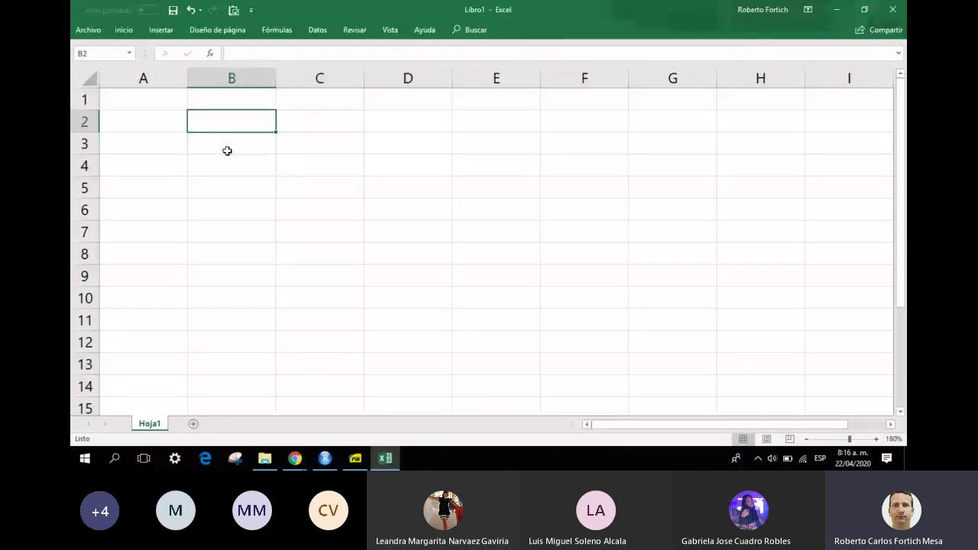
text(# seguidores nue)
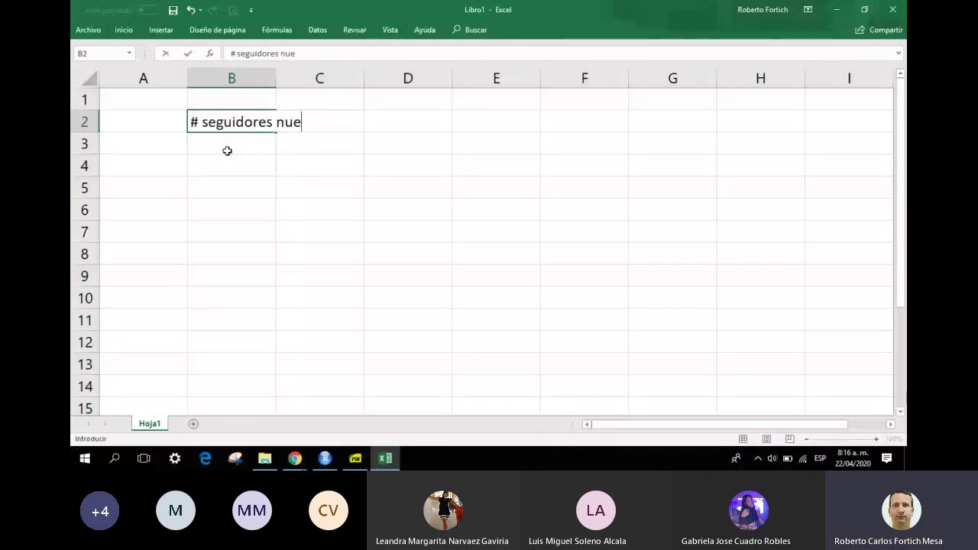
text(vos de IG )
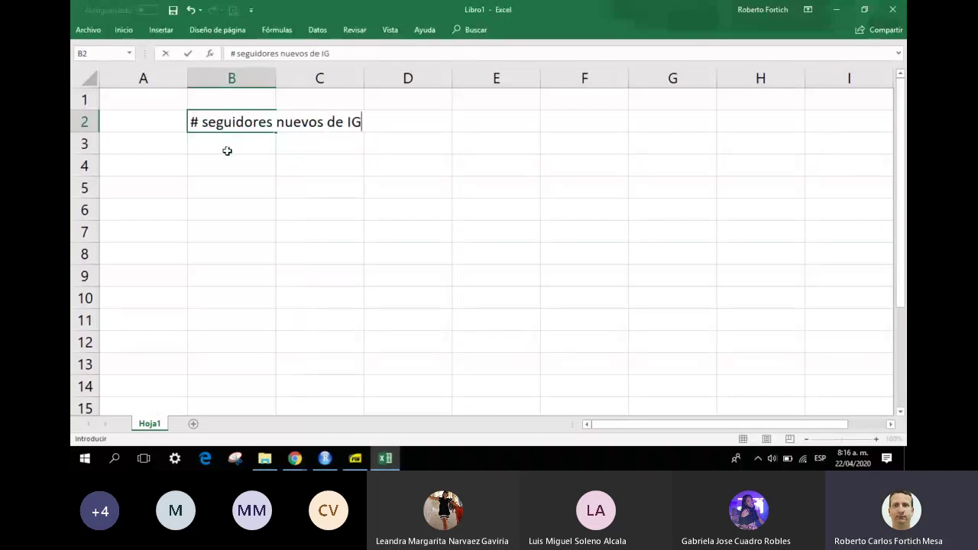
text(semanales)
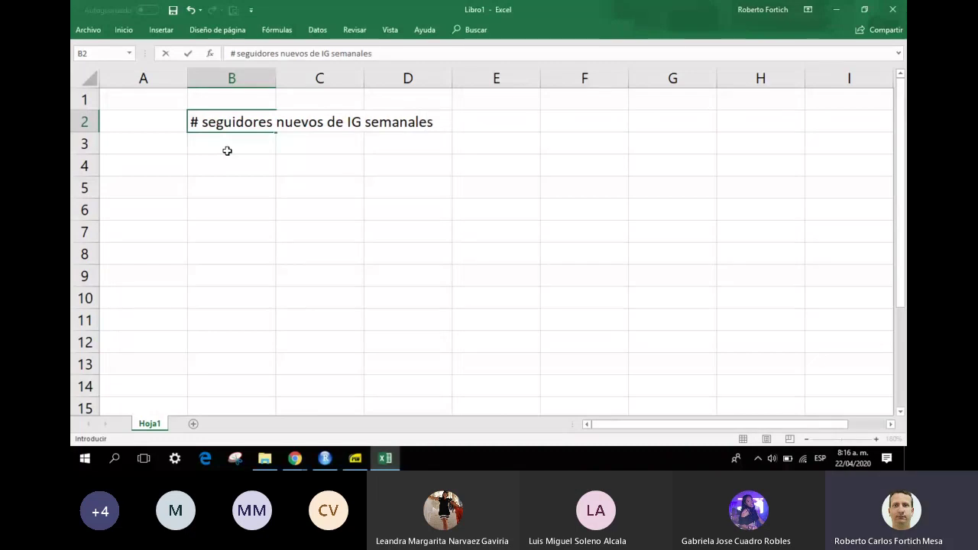
Step: Add a Semana heading in A2 and number the weeks 1 to 4 in the cells below it
key(Left)
text(Semana)
key(Return)
text(1)
key(Return)
text(2)
key(Return)
text(3)
key(Return)
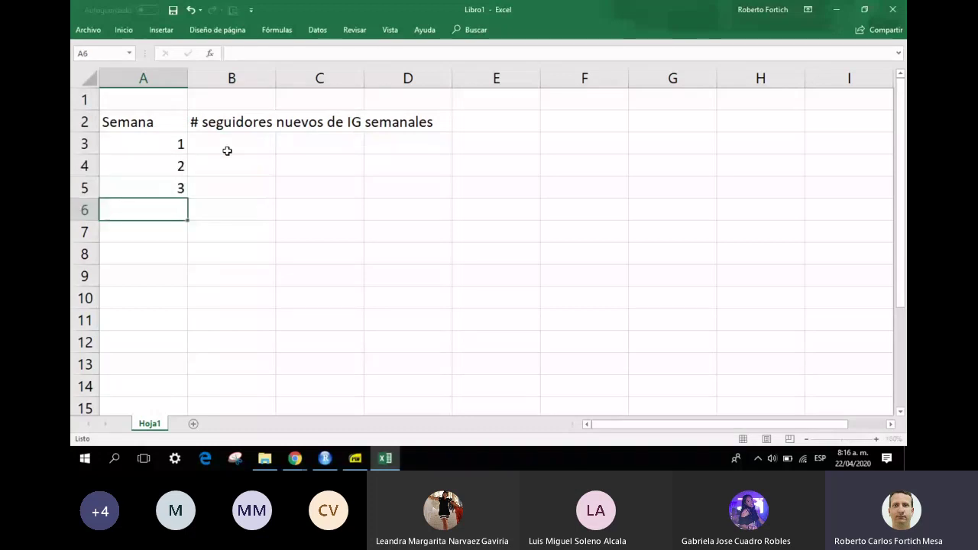
text(4)
key(Return)
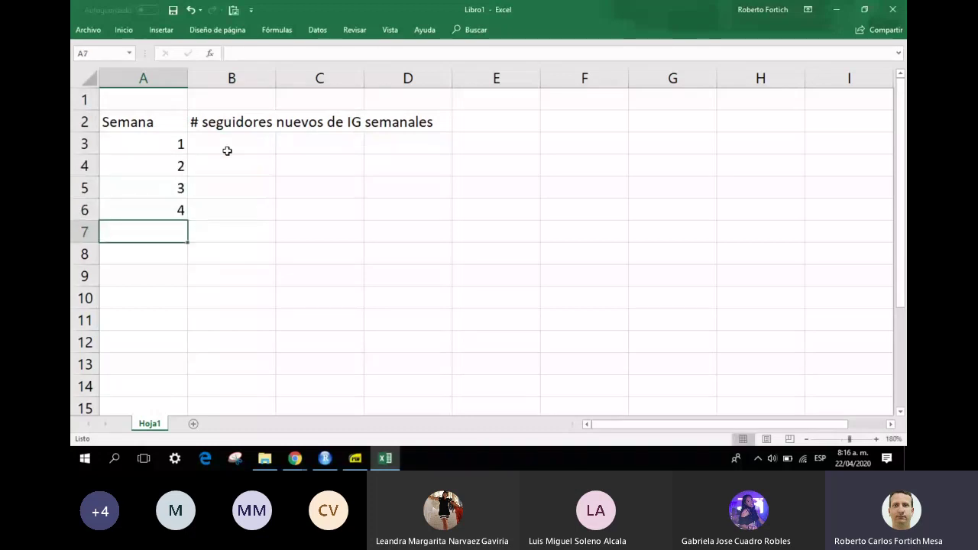
Step: Point out the four weeks under Semana by selecting A3:A6
key(Up)
key(Up)
key(Up)
key(Up)
key(Up)
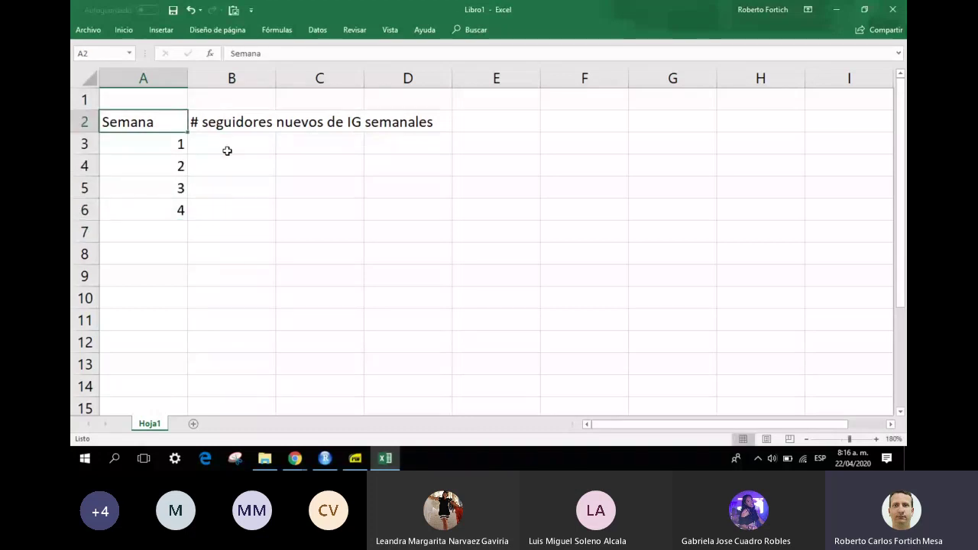
key(Down)
key(shift+Down)
key(shift+Down)
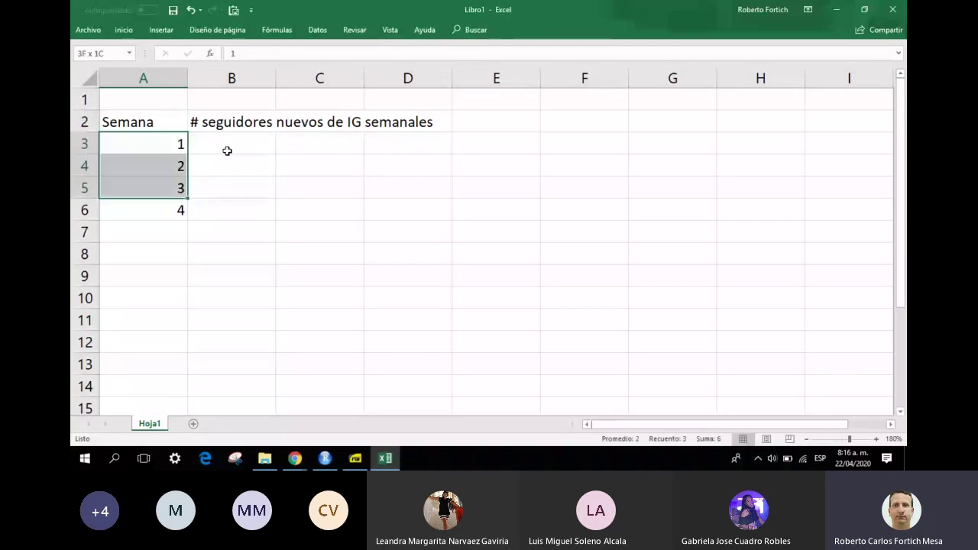
key(shift+Down)
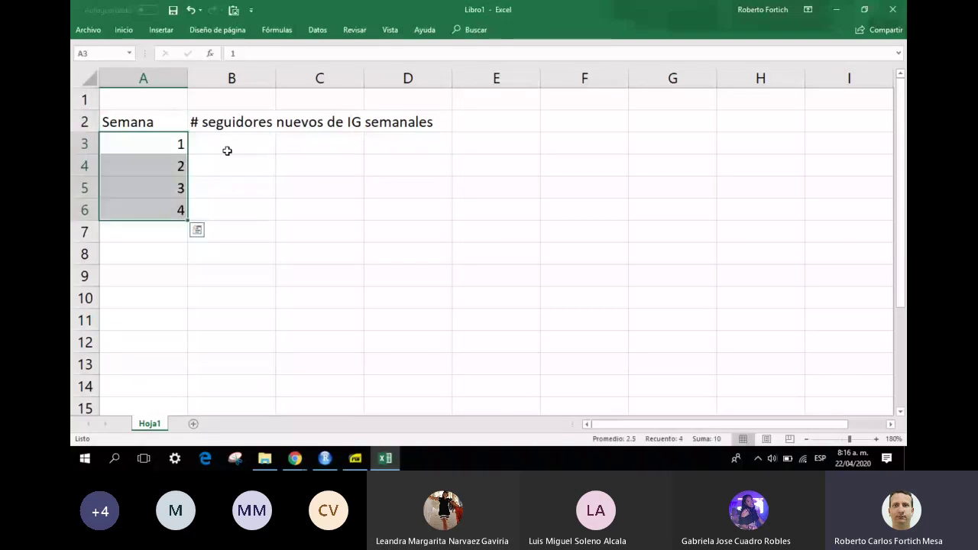
Step: Widen column B to fit its followers heading
click(226, 151)
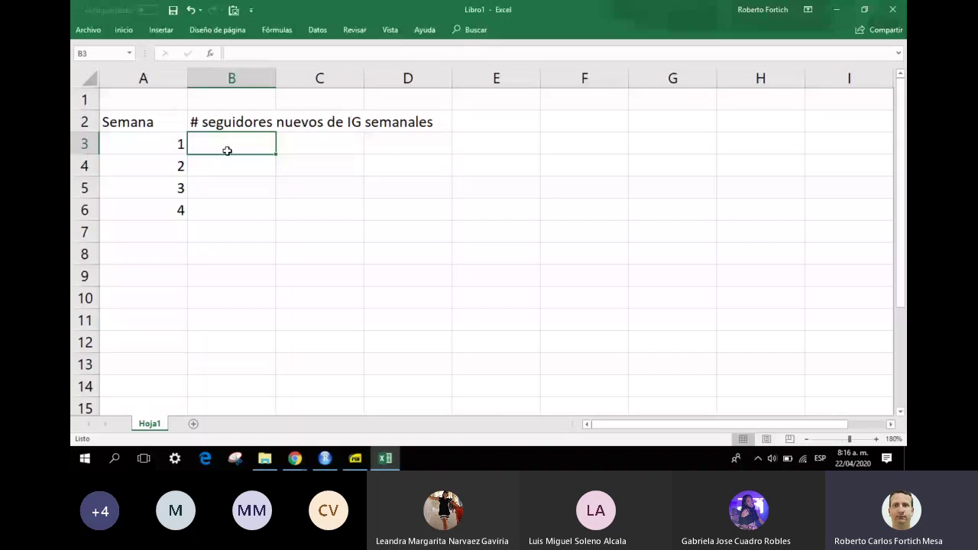
key(Up)
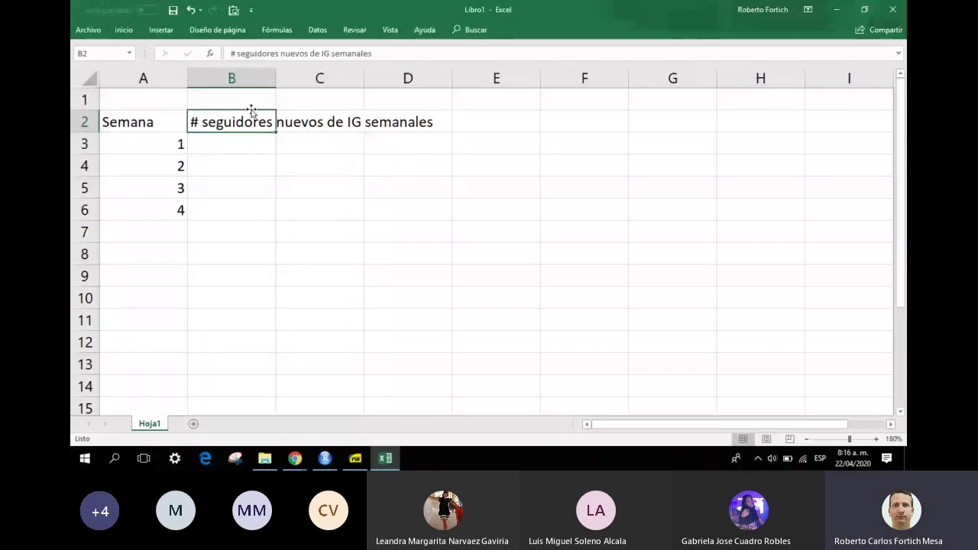
double_click(276, 78)
click(273, 150)
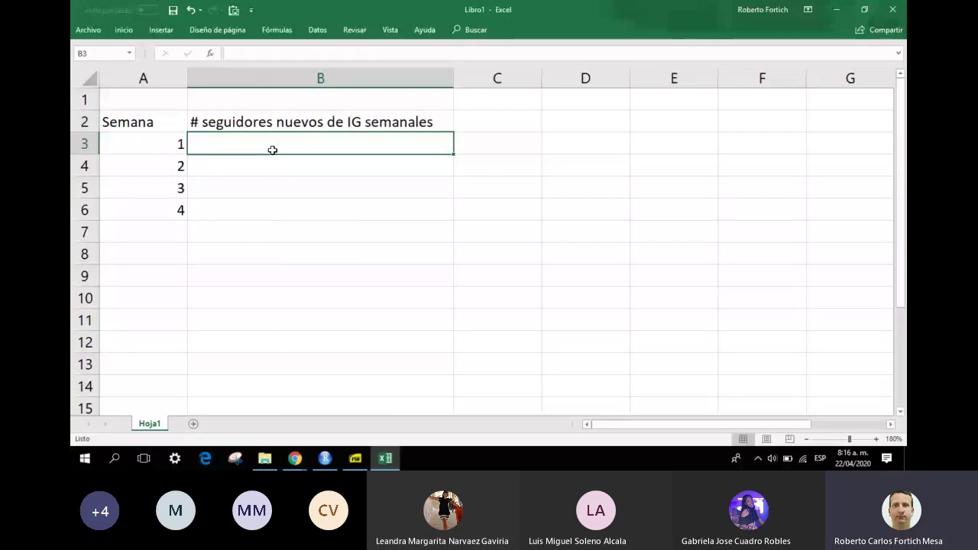
Step: Enter 15 as the number of new followers for week 1
key(Left)
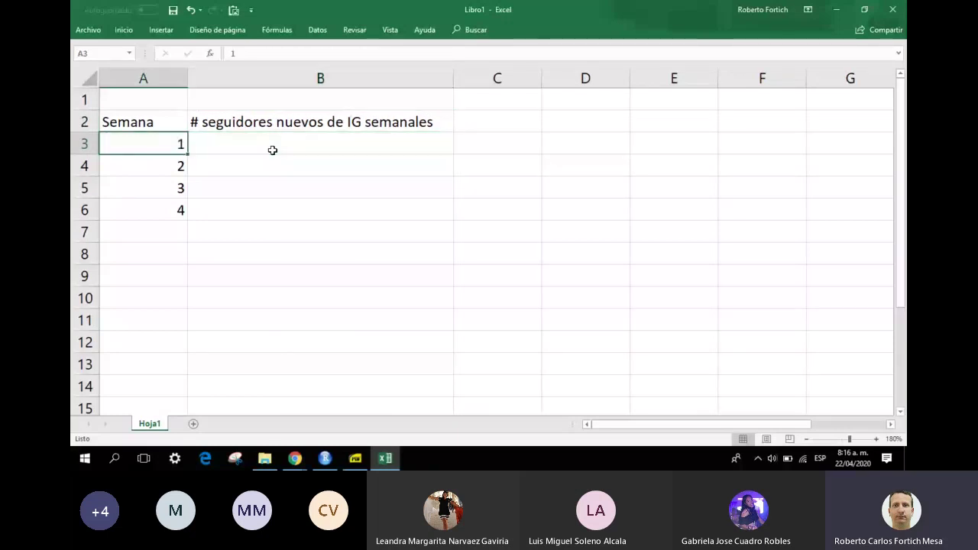
key(Right)
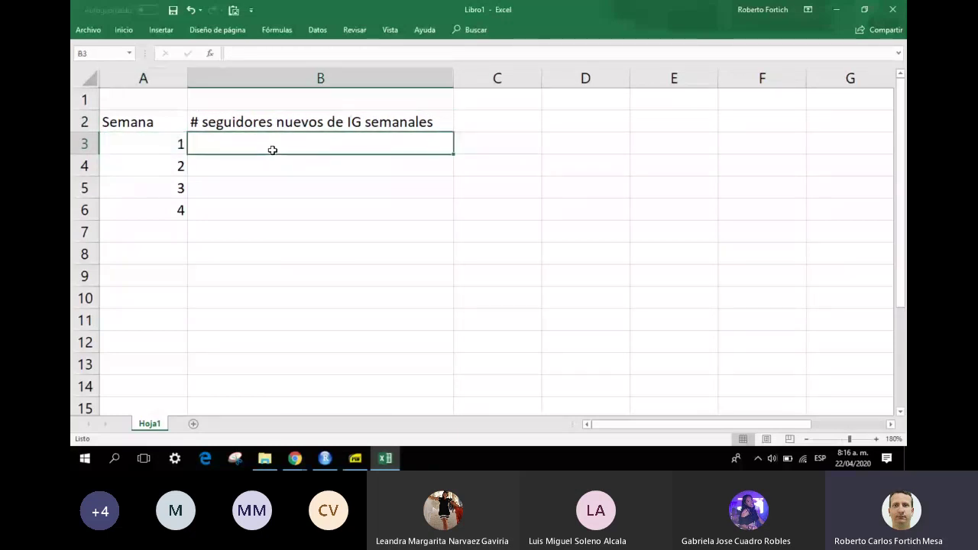
text(15)
key(Return)
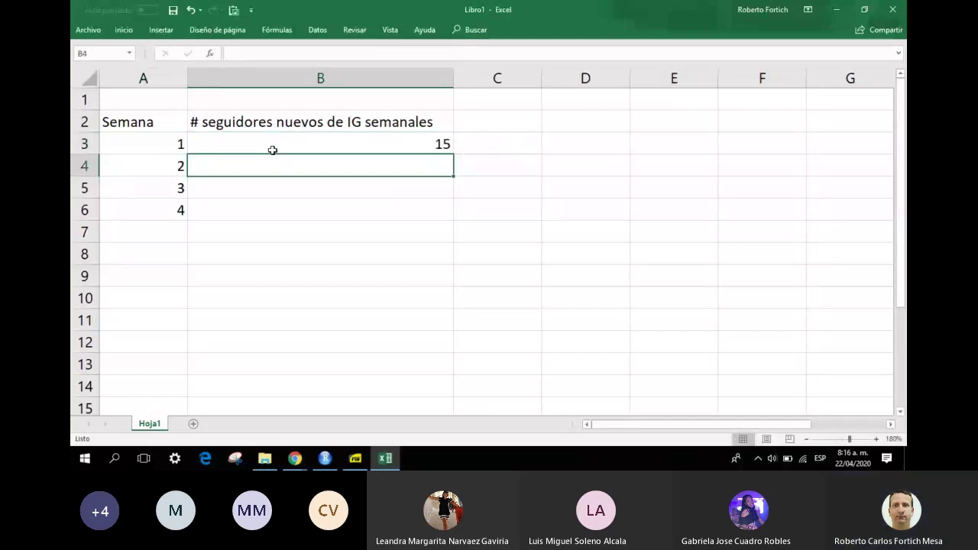
Step: Enter 10 new followers for each of the four weeks in B3:B6
click(272, 150)
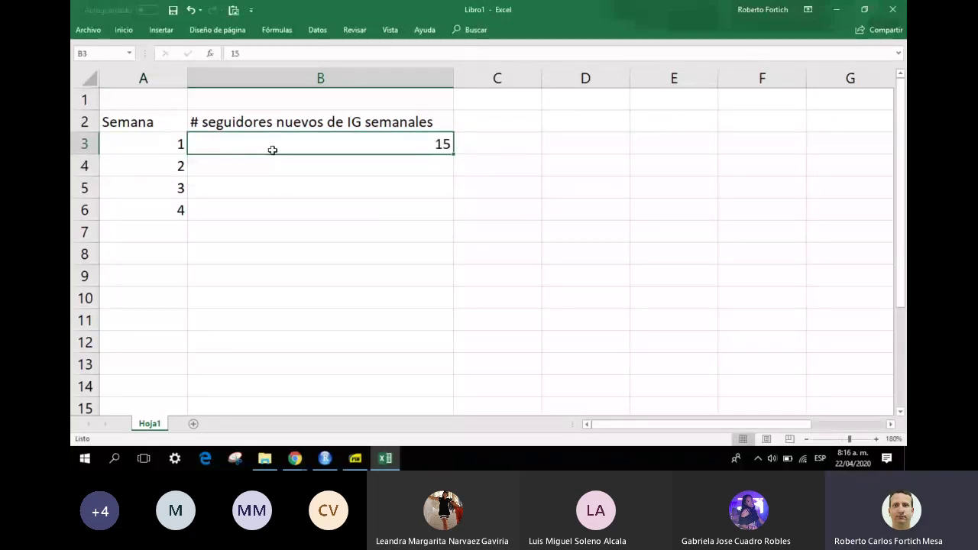
text(10)
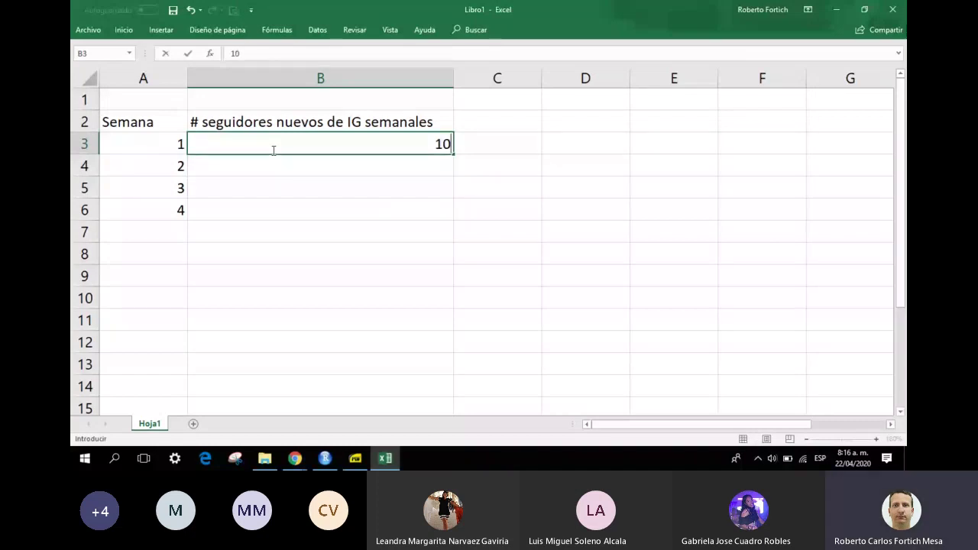
key(Return)
text(10)
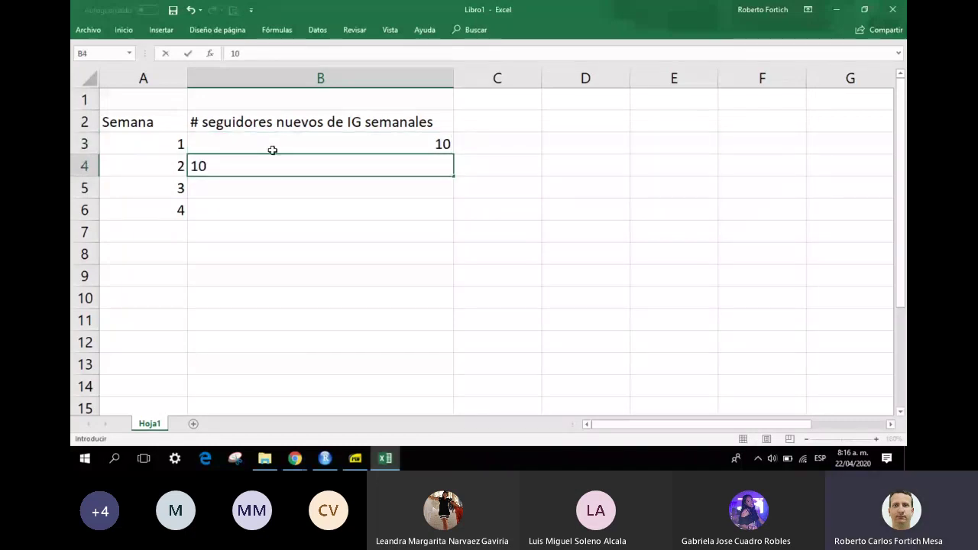
key(Return)
text(10)
key(Return)
text(10)
key(Return)
Step: Calculate the average of the weekly new followers in B8 with the PROMEDIO function
key(Up)
key(Up)
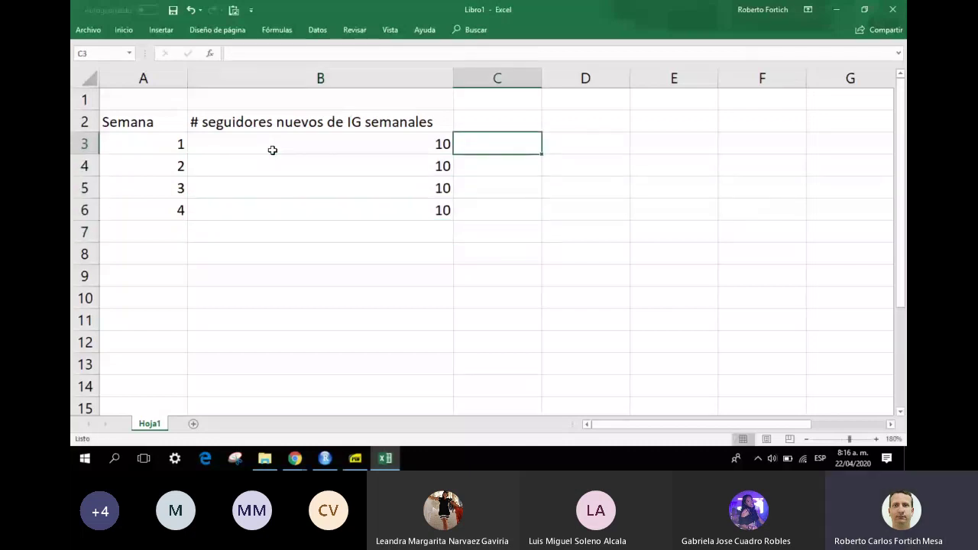
key(Left)
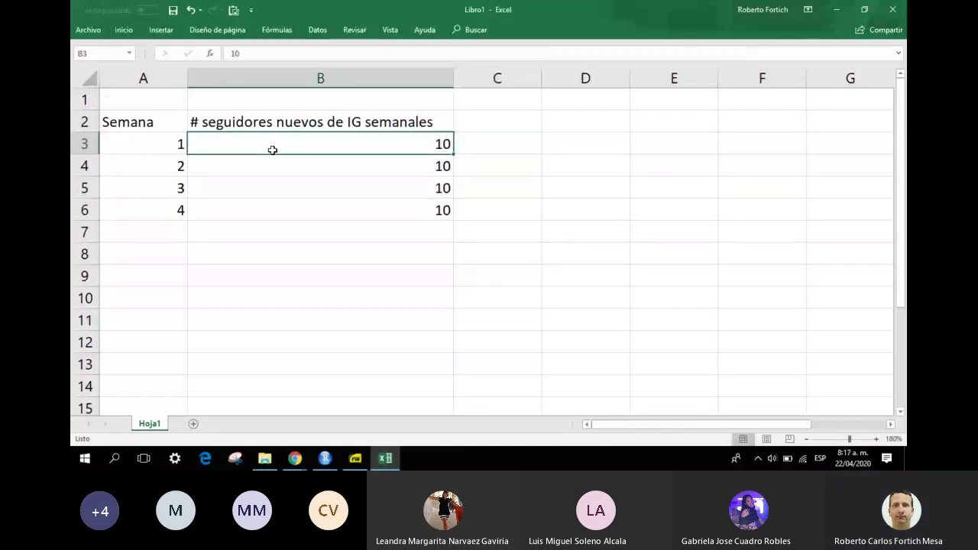
key(Down)
key(Down)
key(Down)
key(Down)
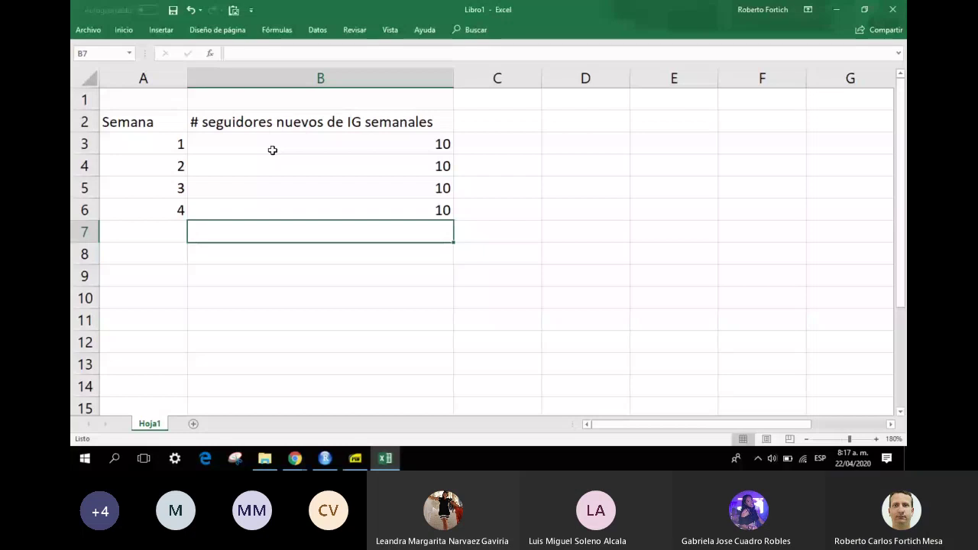
key(Down)
text(=prome)
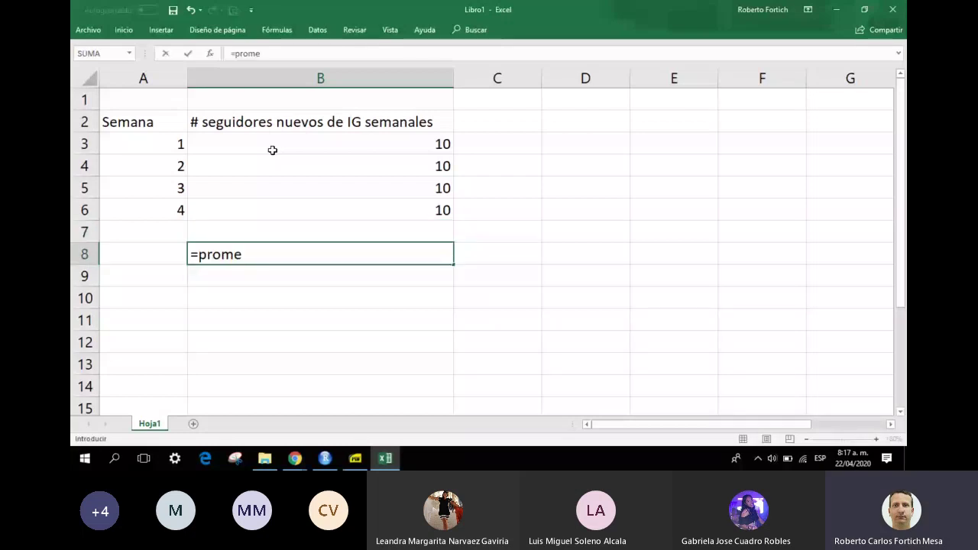
text(dio()
drag(320, 210, 272, 156)
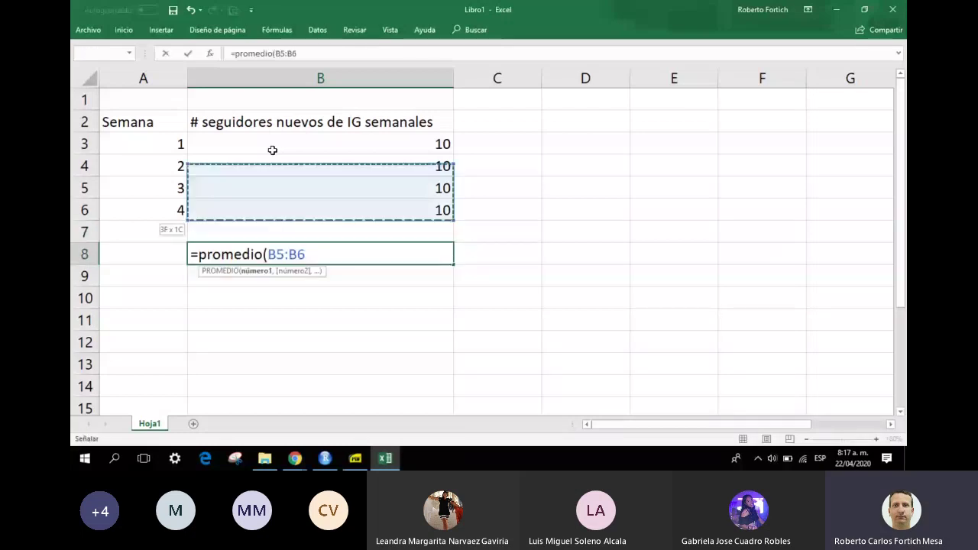
key(Return)
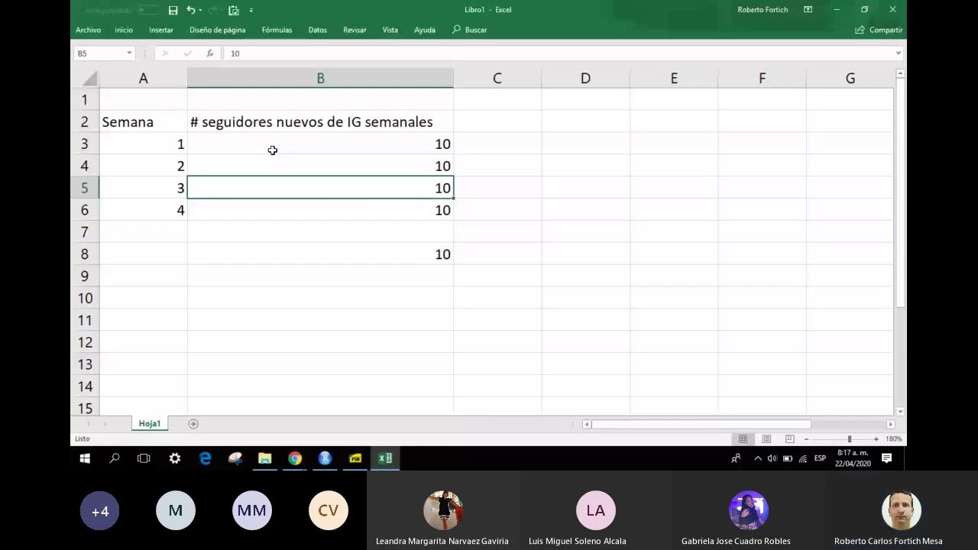
Step: Highlight the whole follower example, from the Semana heading to the average, by selecting A2:B8
key(Up)
key(Up)
key(Up)
key(Left)
key(shift+Down)
key(shift+Down)
key(shift+Down)
key(shift+Down)
key(shift+Down)
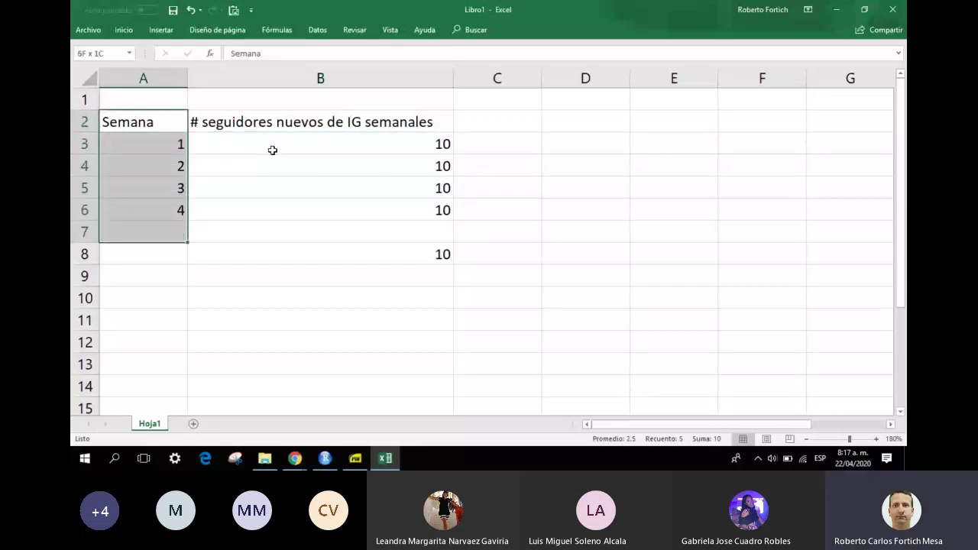
key(shift+Right)
key(shift+Down)
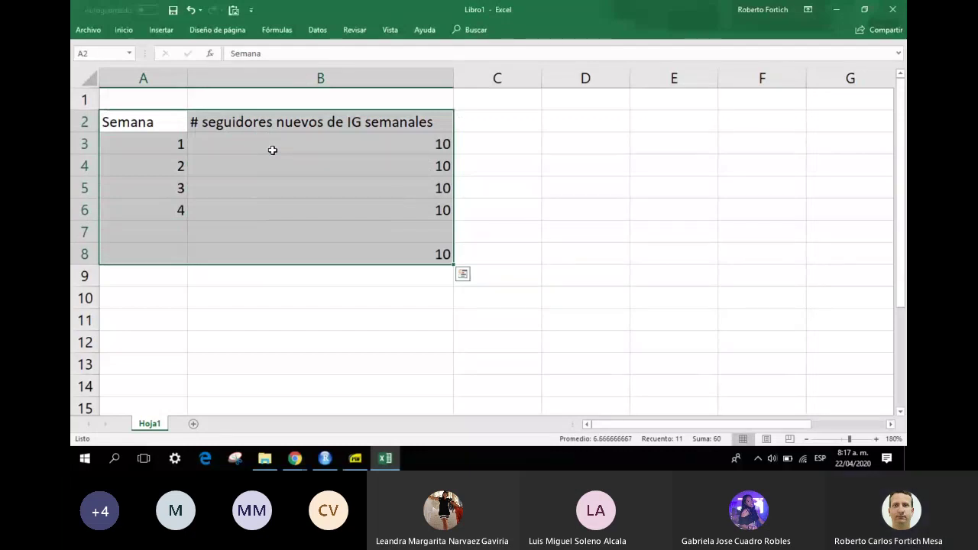
Step: Check the Poisson interval requirement in Fortich (2020).pdf, and return to Excel to highlight the four weeks in A3:A6
key(alt+Tab)
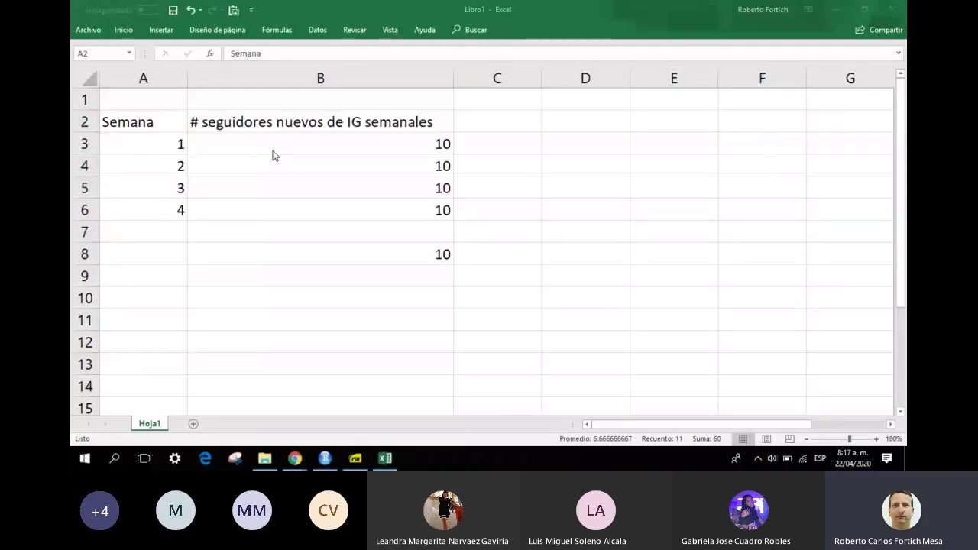
key(alt+Tab)
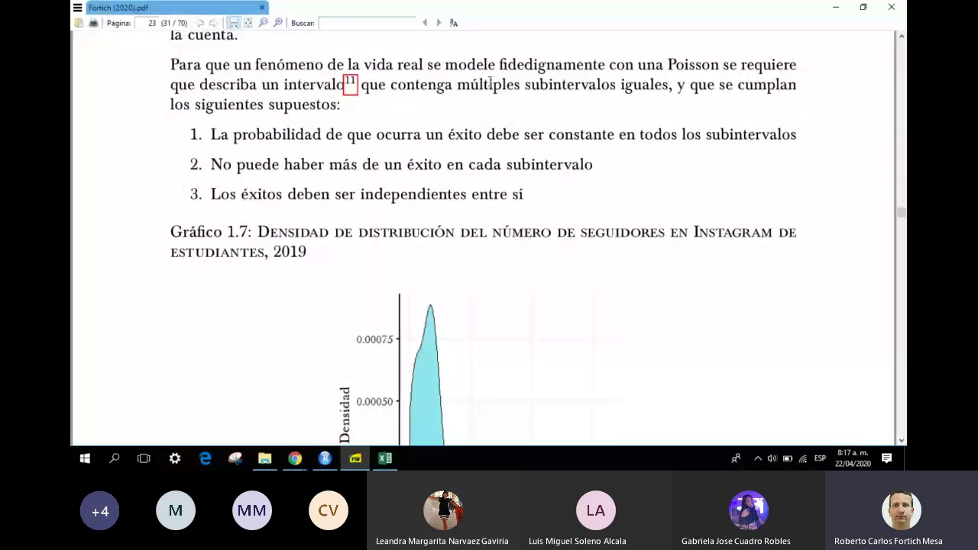
key(alt+Tab)
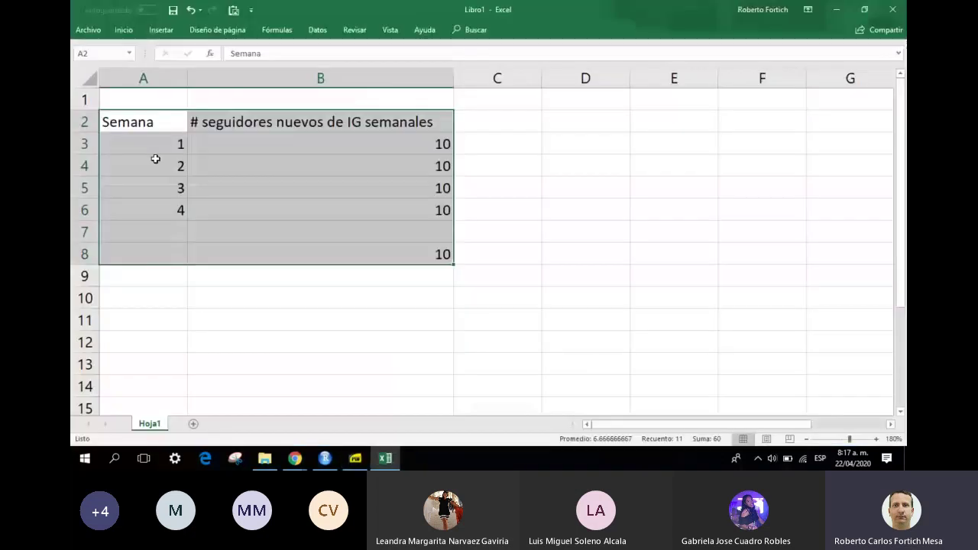
drag(155, 144, 163, 217)
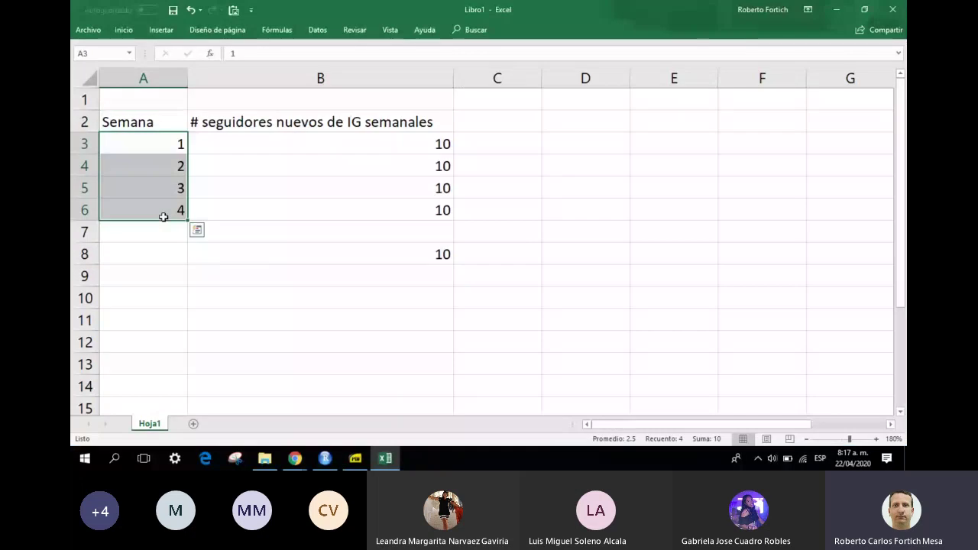
Step: Compare the weeks and follower counts in Excel with the Poisson assumptions listed in Fortich (2020).pdf
click(171, 146)
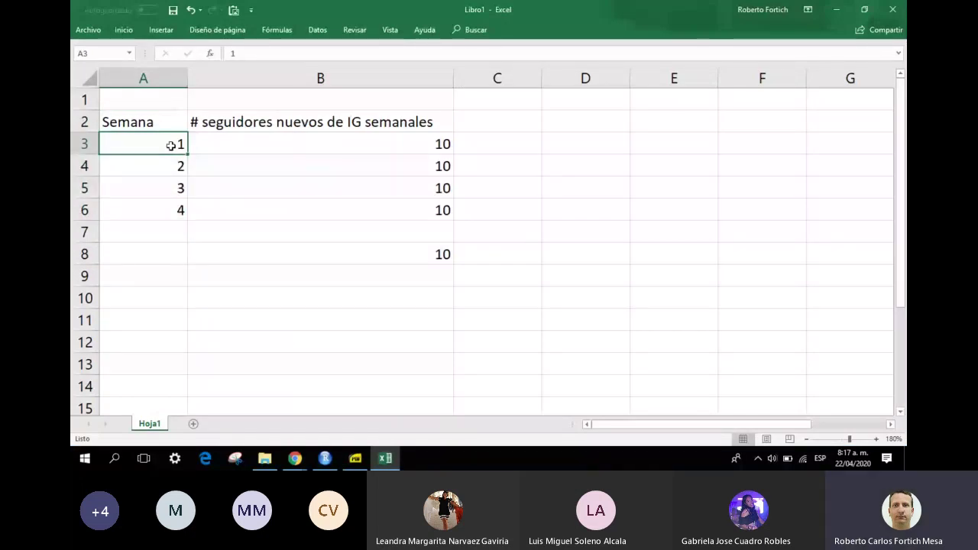
key(Down)
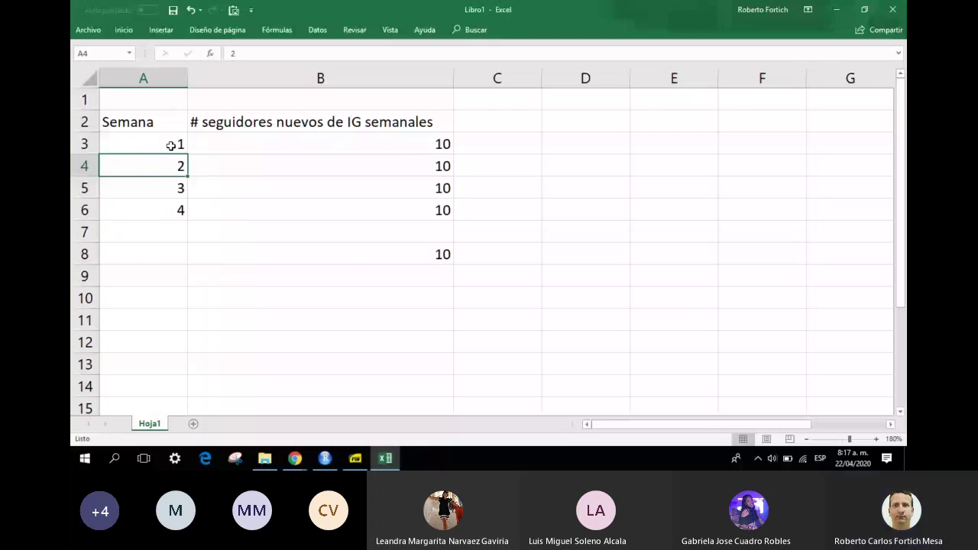
key(alt+Tab)
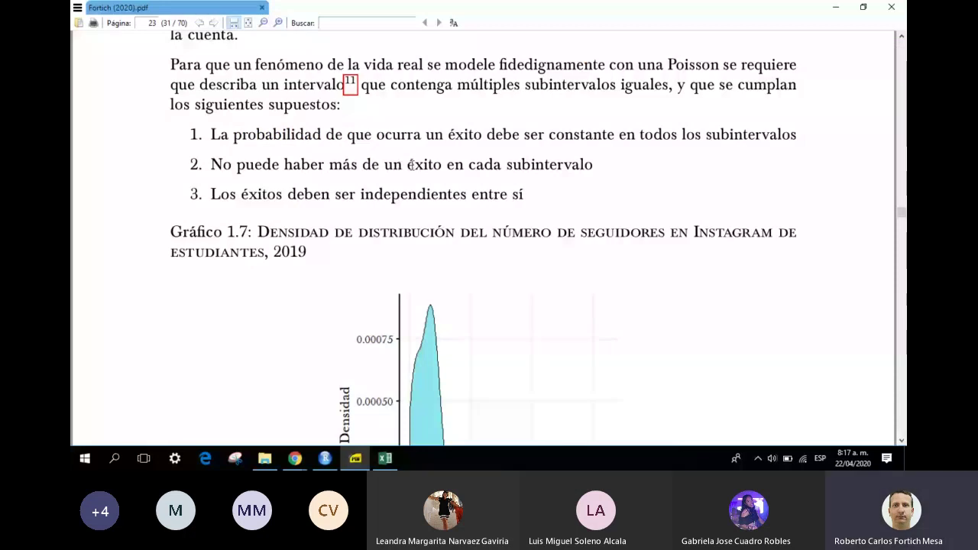
key(alt+Tab)
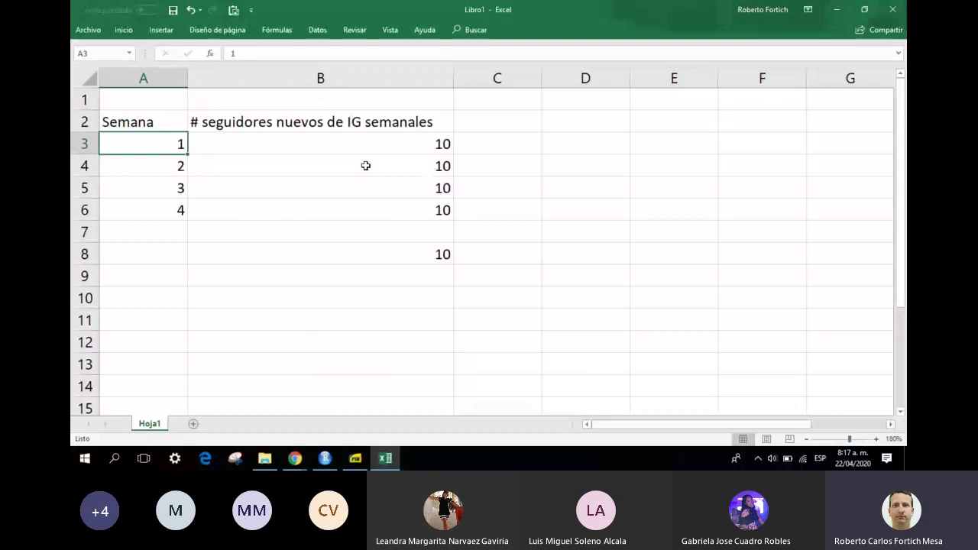
click(314, 158)
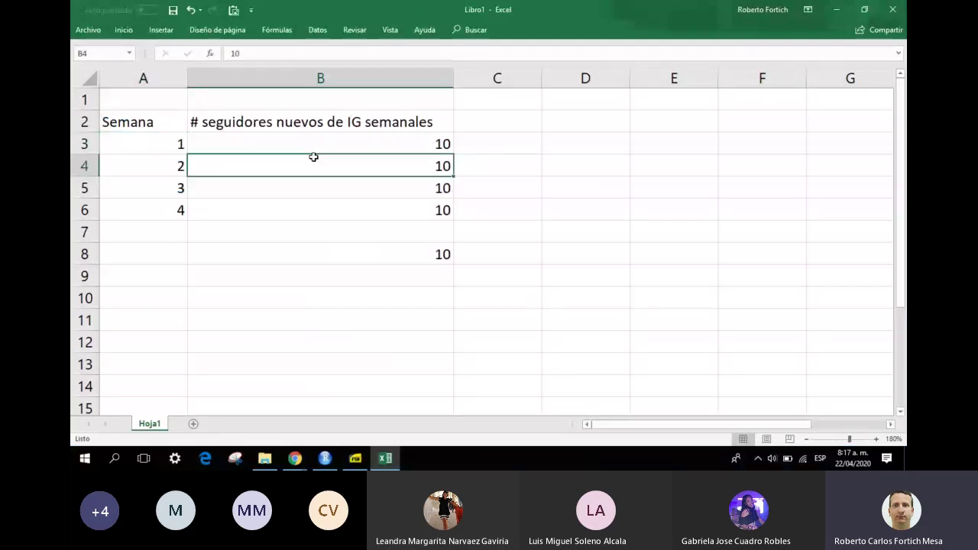
click(341, 123)
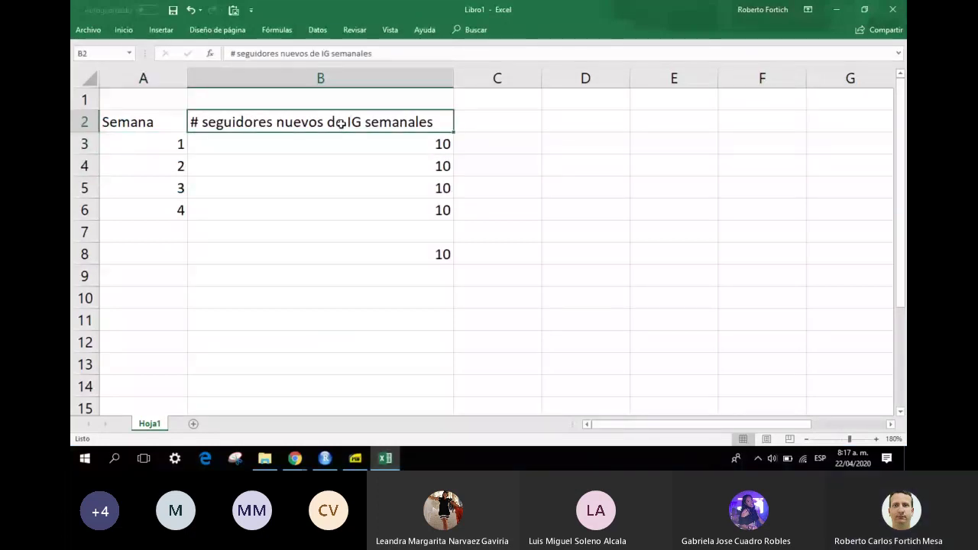
click(336, 142)
key(alt+Tab)
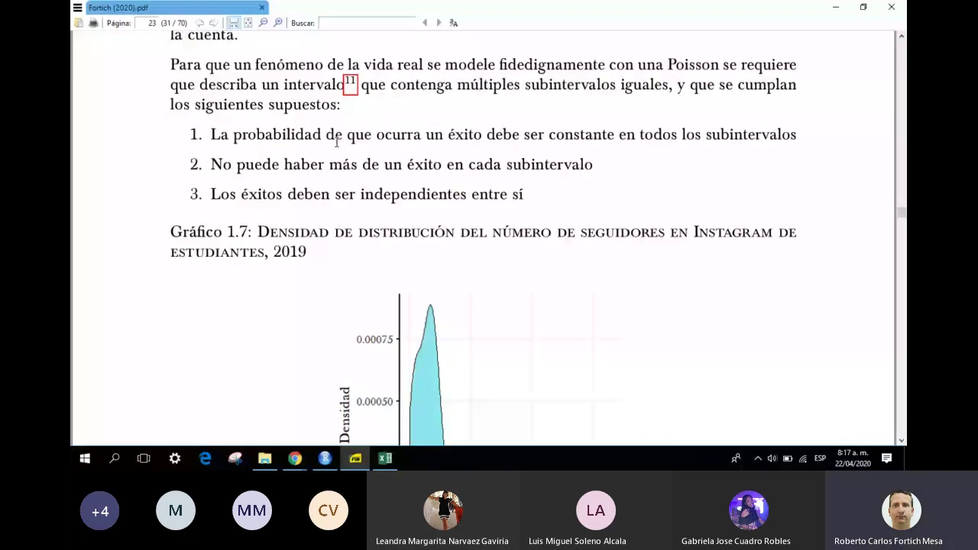
Step: Return to Excel and go through the follower heading in B2 and the weekly counts in B3:B6 one by one
key(alt+Tab)
click(333, 192)
key(Up)
key(Up)
key(Down)
key(Down)
key(Up)
key(Up)
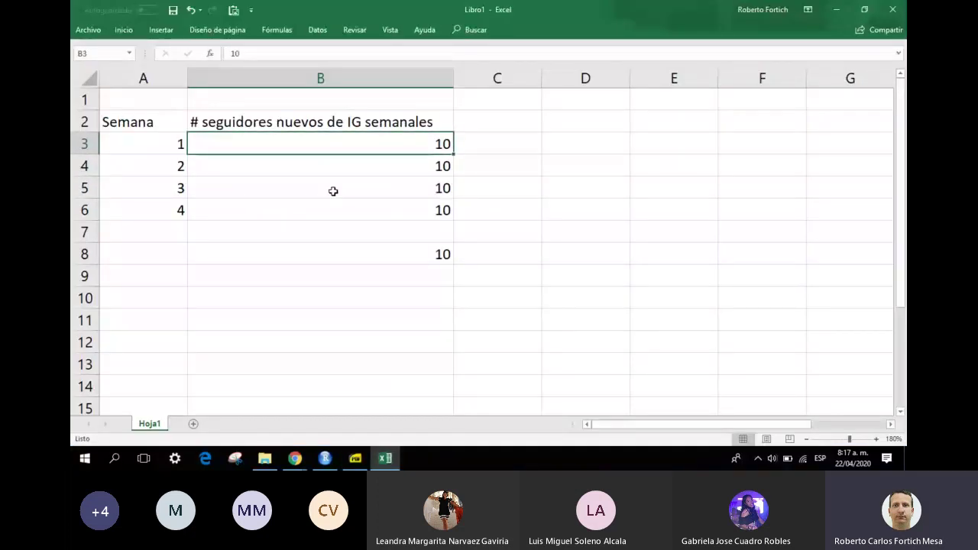
key(Down)
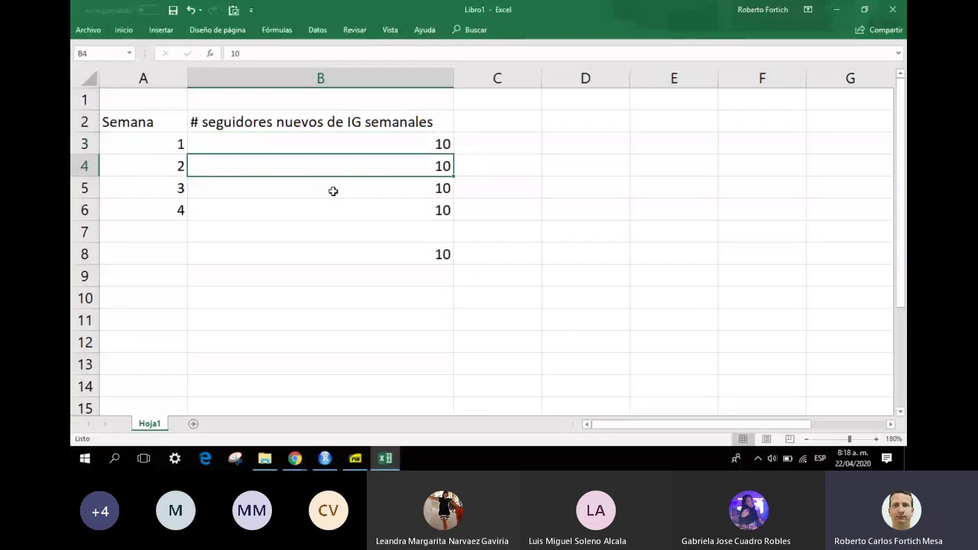
key(Up)
key(Up)
key(Up)
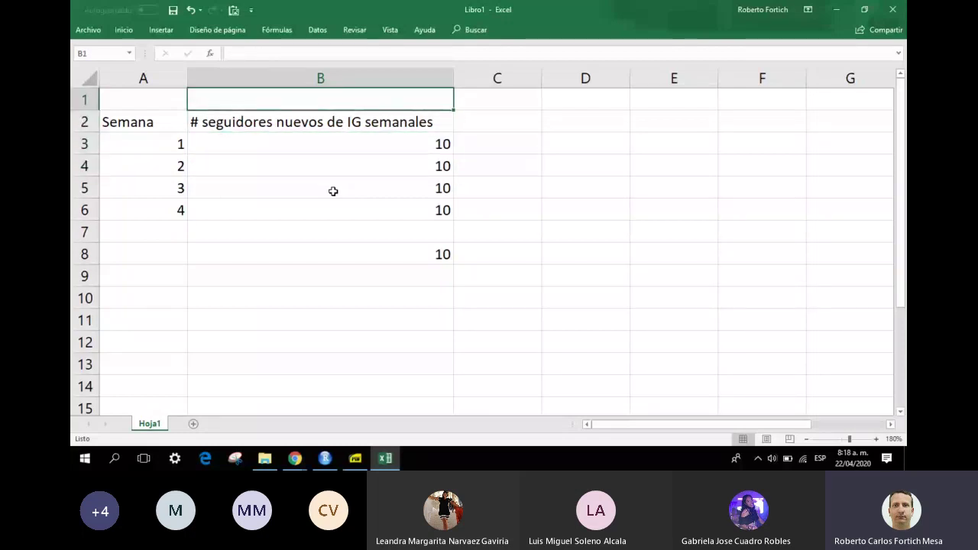
key(Down)
key(Down)
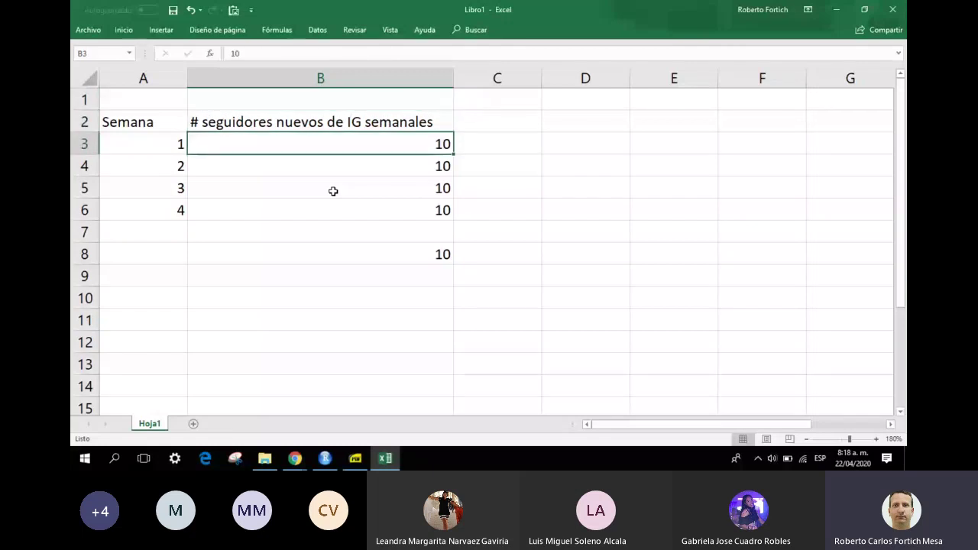
key(Up)
key(Up)
key(Down)
key(Down)
key(Down)
key(Down)
key(Down)
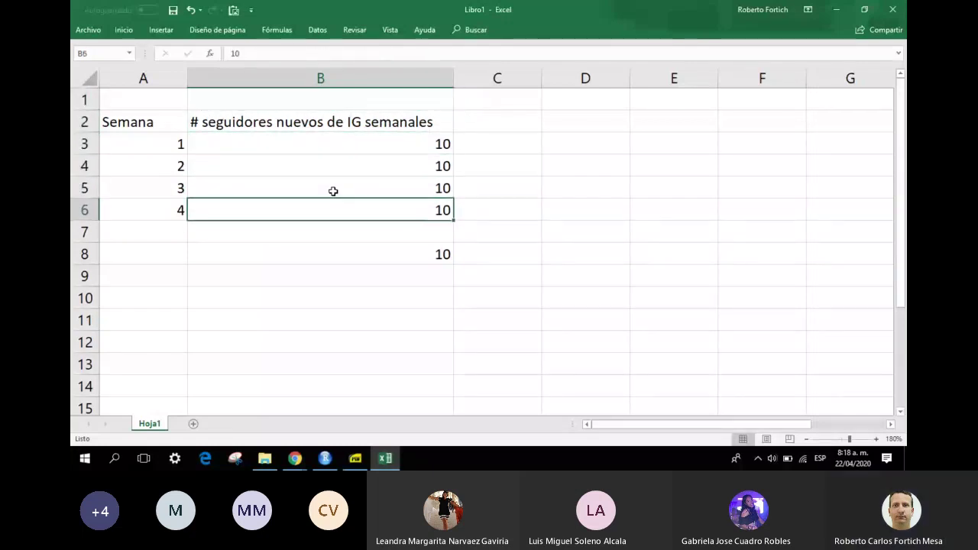
key(Up)
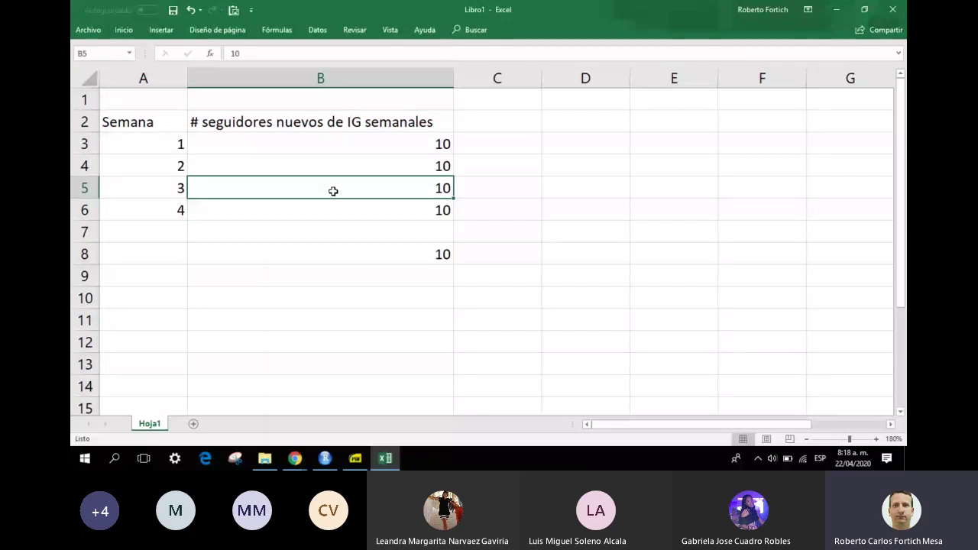
Step: Switch to Fortich (2020).pdf and temporarily highlight Poisson assumptions 2 and 3 in the numbered list
key(alt+Tab)
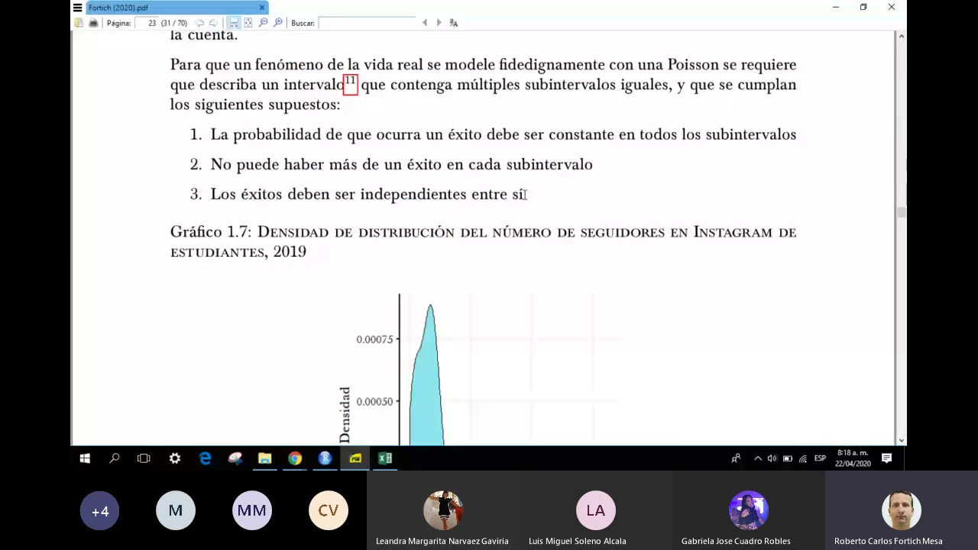
drag(525, 194, 161, 184)
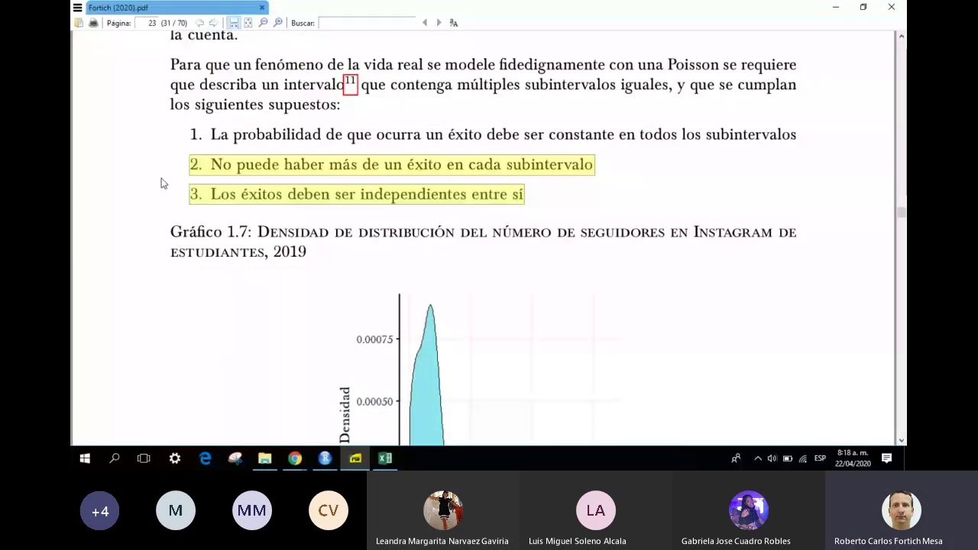
click(162, 184)
scroll(161, 183, down, 1)
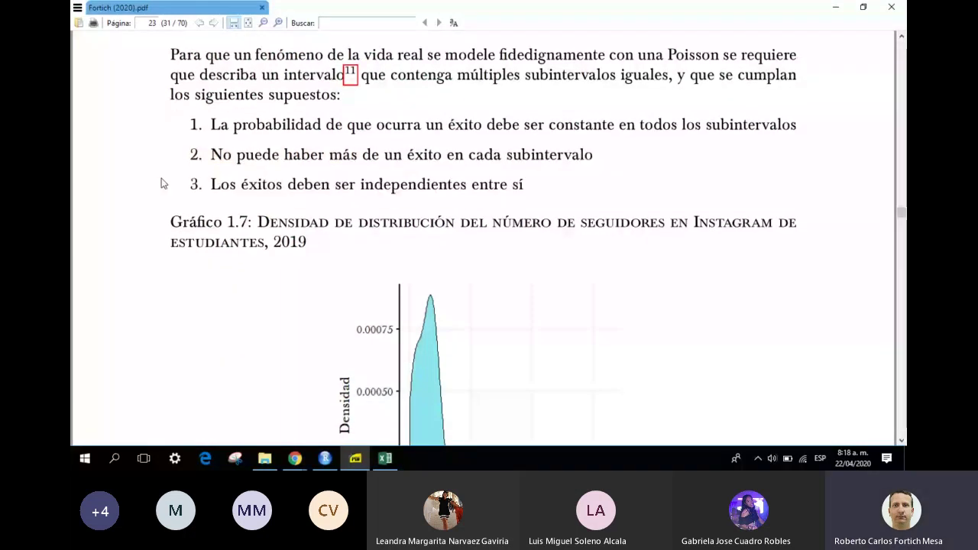
scroll(162, 183, down, 1)
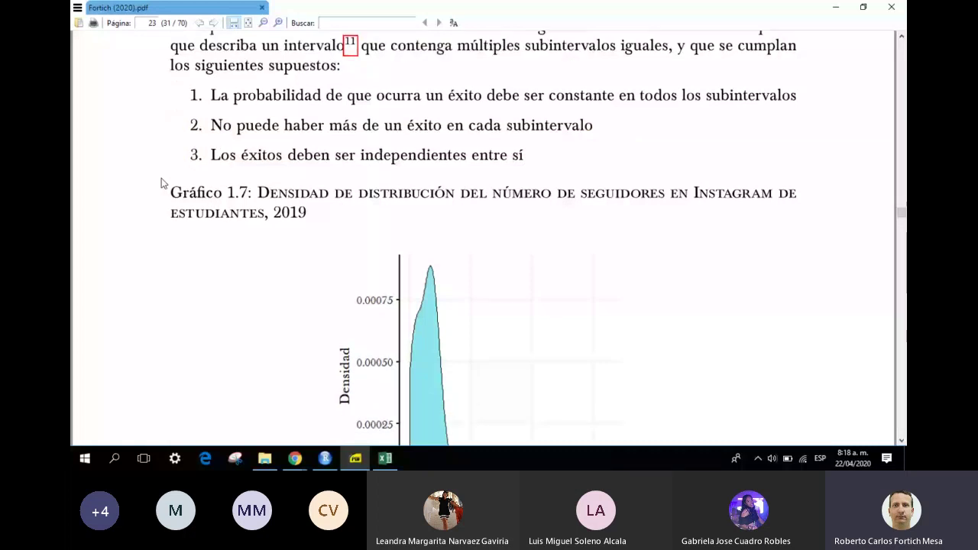
Step: Return to Excel and enter the label lambda in B10, below the weekly average
key(alt+Tab)
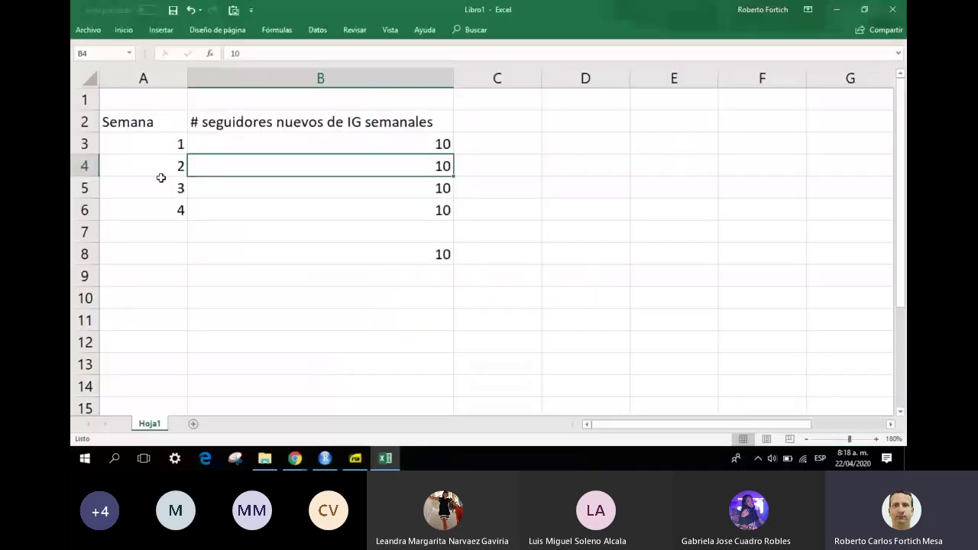
key(Down)
key(Down)
key(Down)
key(Down)
key(Down)
key(Down)
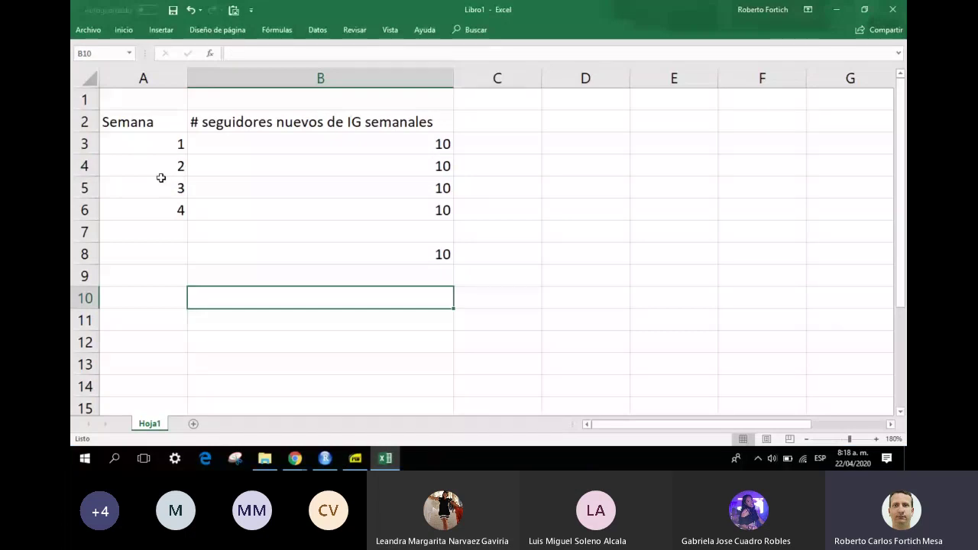
text(lambda)
key(Right)
key(Left)
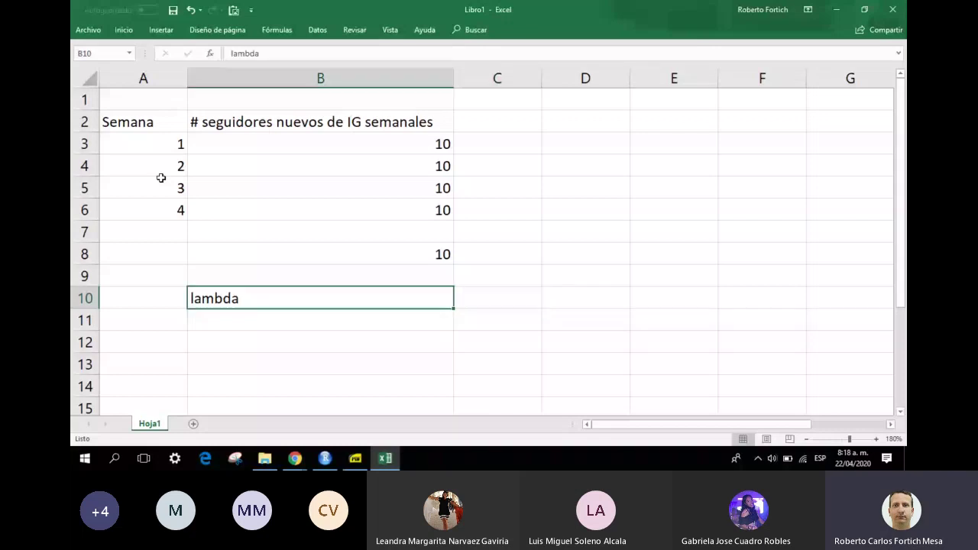
Step: Replace the new follower counts for weeks 1 to 4 in B3:B6 with 15, 5, 12 and 8
key(Up)
key(Up)
key(Up)
key(Up)
key(Up)
key(Up)
key(Up)
text(15)
key(Return)
text(5)
key(Return)
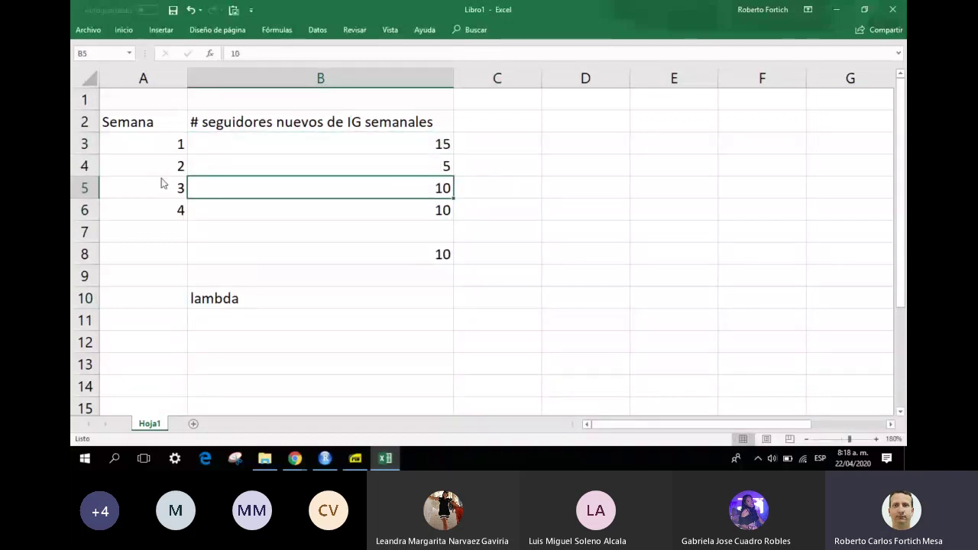
text(12)
key(Return)
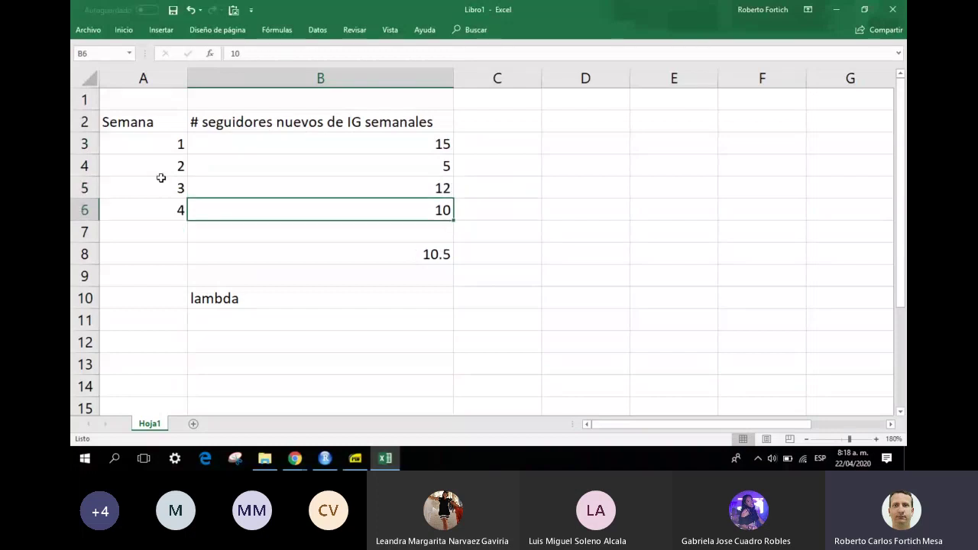
text(8)
key(Return)
key(Return)
key(Return)
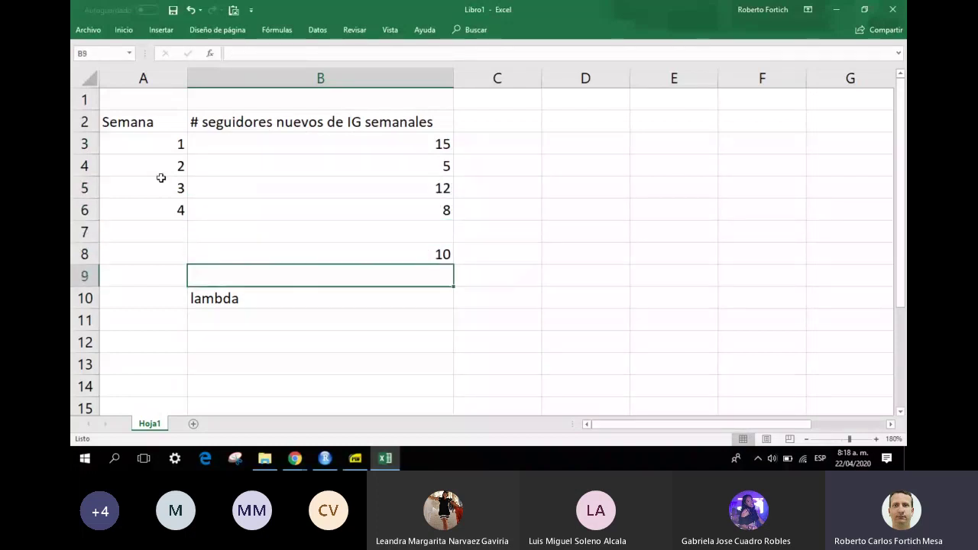
key(Return)
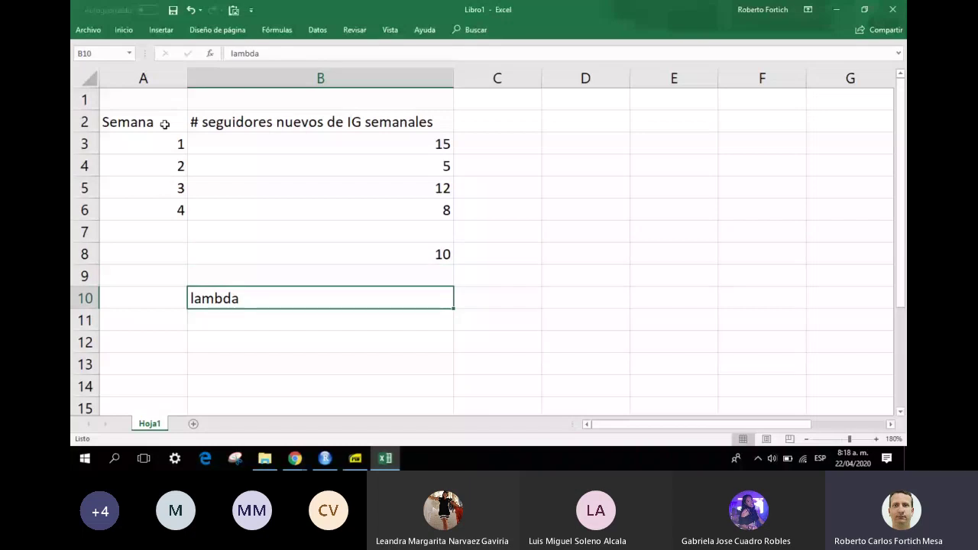
Step: Highlight the weekly follower table A2:B6, and inspect the average formula in B8 without changing it
drag(165, 123, 313, 208)
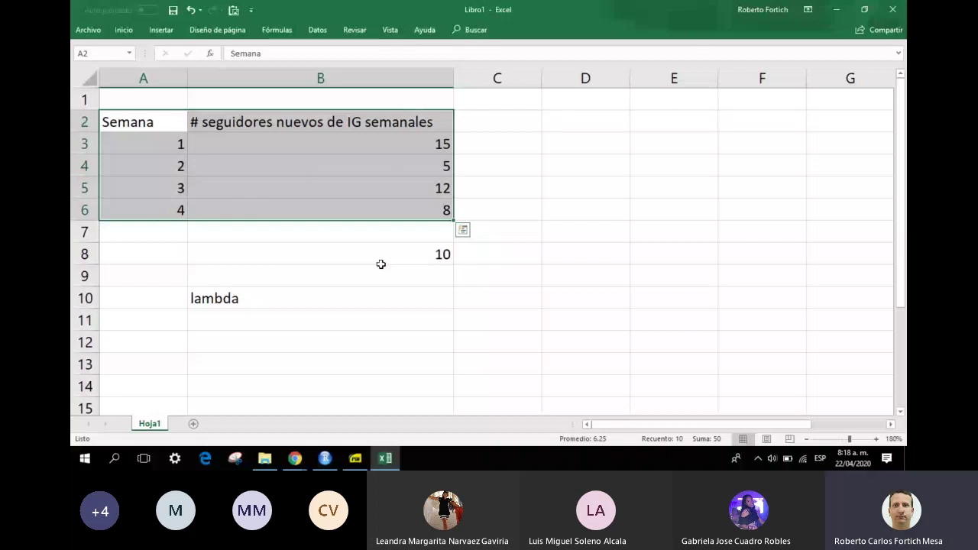
key(Down)
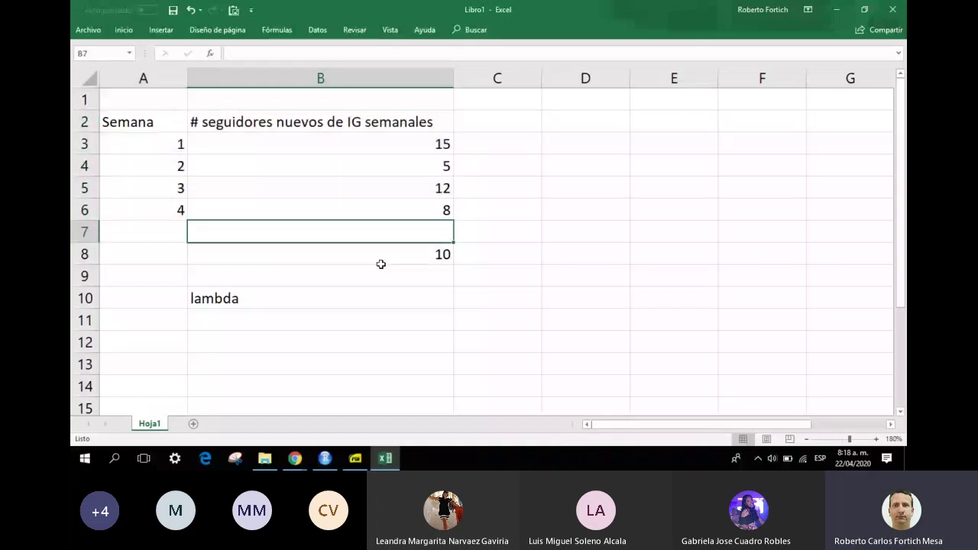
double_click(381, 264)
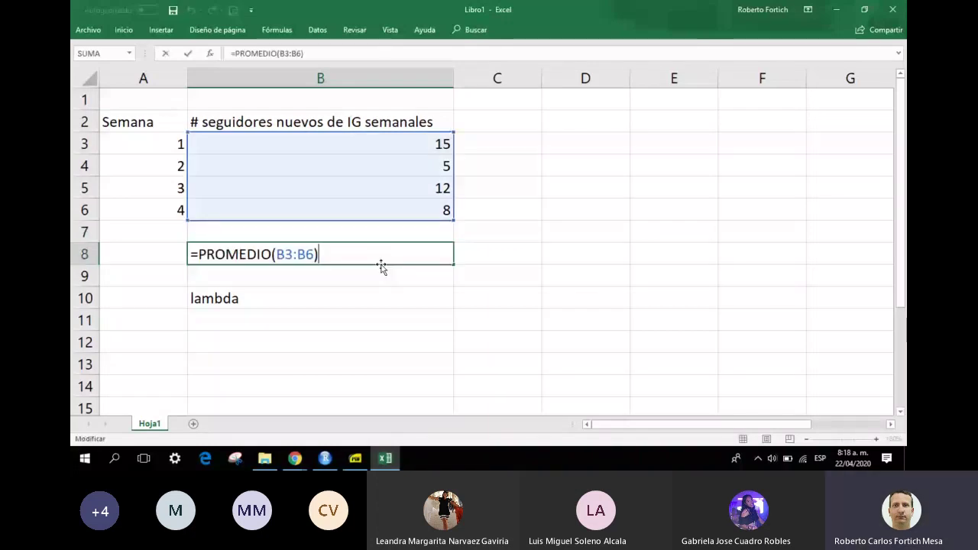
key(Escape)
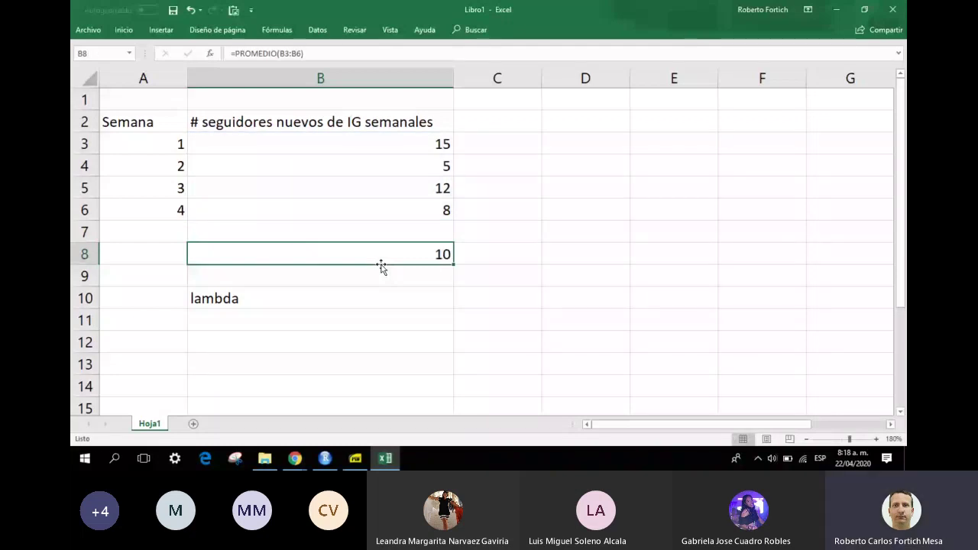
Step: Add up the four weekly follower counts B3:B6 in B12 with the SUMA function
key(ctrl+Home)
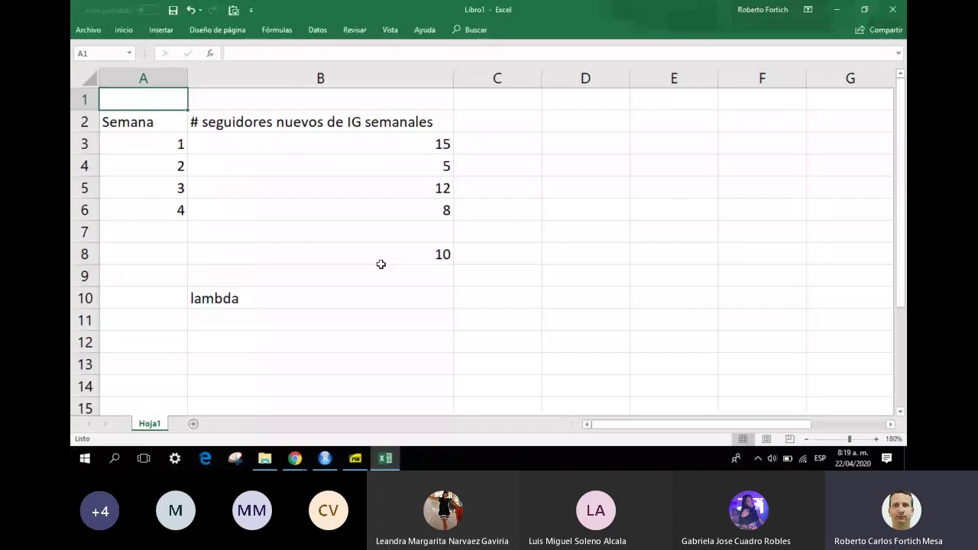
key(Down)
key(Down)
key(Down)
key(Down)
key(Down)
key(Down)
key(Down)
key(Down)
key(Down)
key(Down)
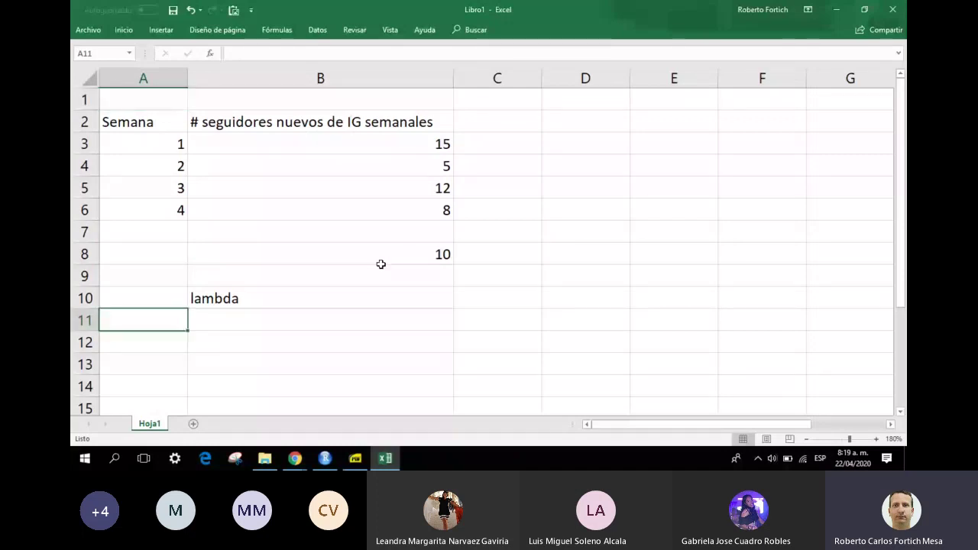
key(Down)
key(Right)
text(=sum)
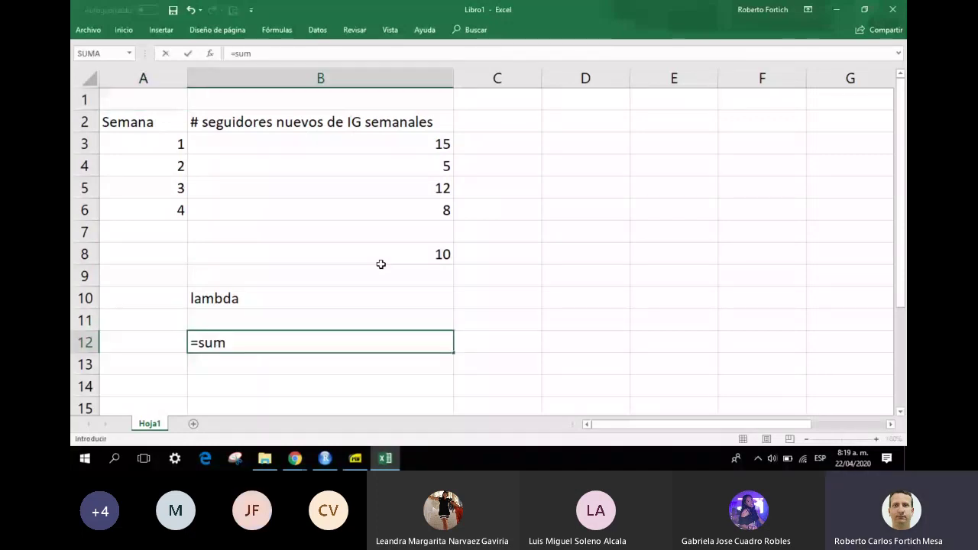
text(a()
key(Up)
key(Up)
key(Up)
key(Up)
key(Up)
key(Up)
key(Up)
key(Up)
key(shift+Down)
key(shift+Down)
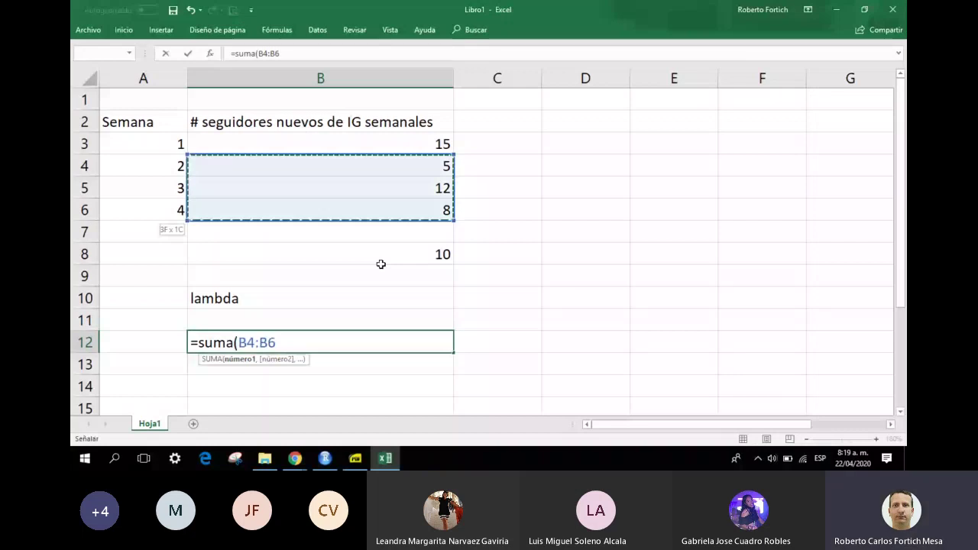
key(Return)
Step: Go back over the weekly follower counts, and delete the sum from B12
key(Up)
key(Up)
key(Up)
key(Up)
key(Up)
key(Up)
key(Up)
key(Up)
key(Up)
key(Up)
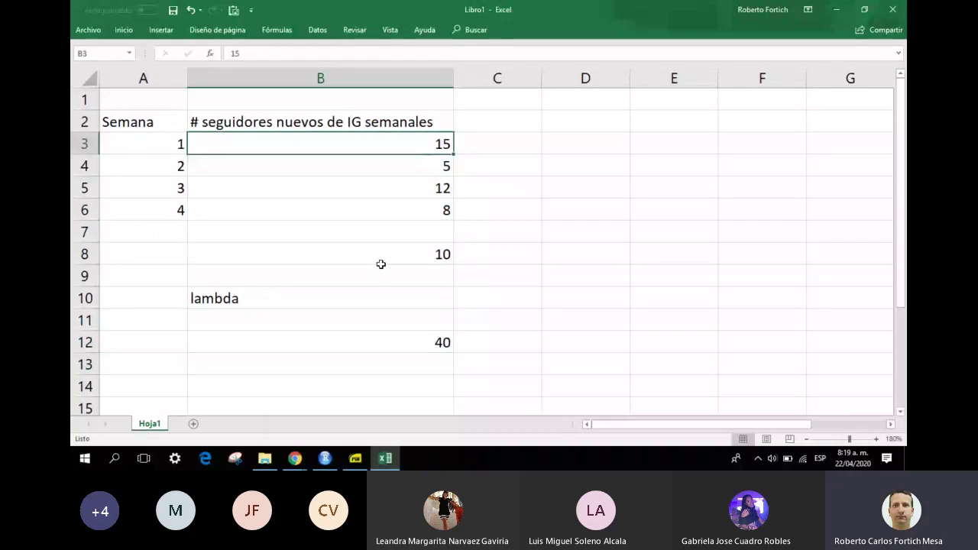
key(Down)
key(Down)
key(Down)
key(Down)
key(Down)
key(Down)
key(Down)
key(Down)
key(Down)
key(Delete)
Step: Move back up through the follower column and select the Semana heading in A2
key(Up)
key(Up)
key(Up)
key(Up)
key(Up)
key(Up)
key(Up)
key(Up)
key(Up)
key(Up)
key(Up)
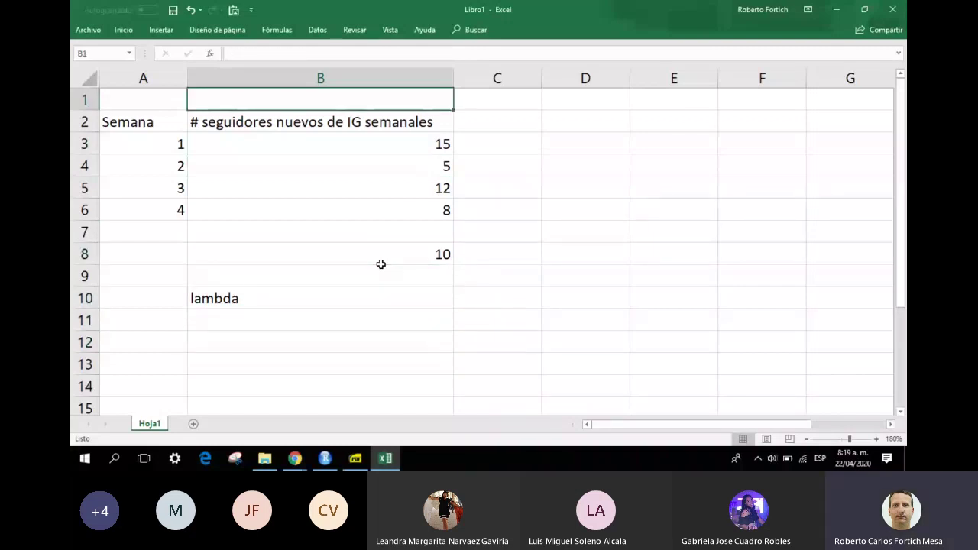
key(Left)
key(Down)
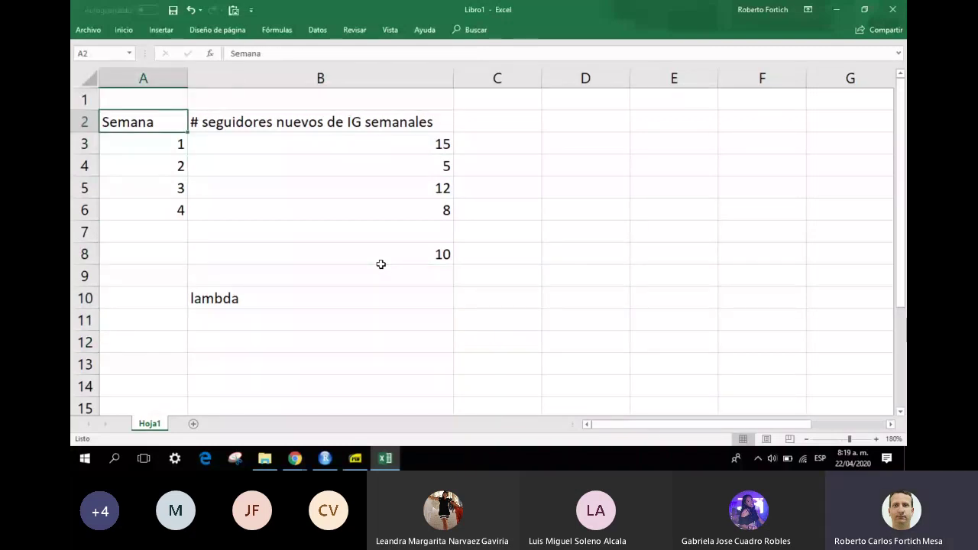
Step: Copy the weekly follower table A2:B6 and paste it starting at D2
key(shift+Right)
key(shift+Down)
key(shift+Down)
key(shift+Down)
key(shift+Down)
key(ctrl+c)
key(Right)
key(Right)
key(Right)
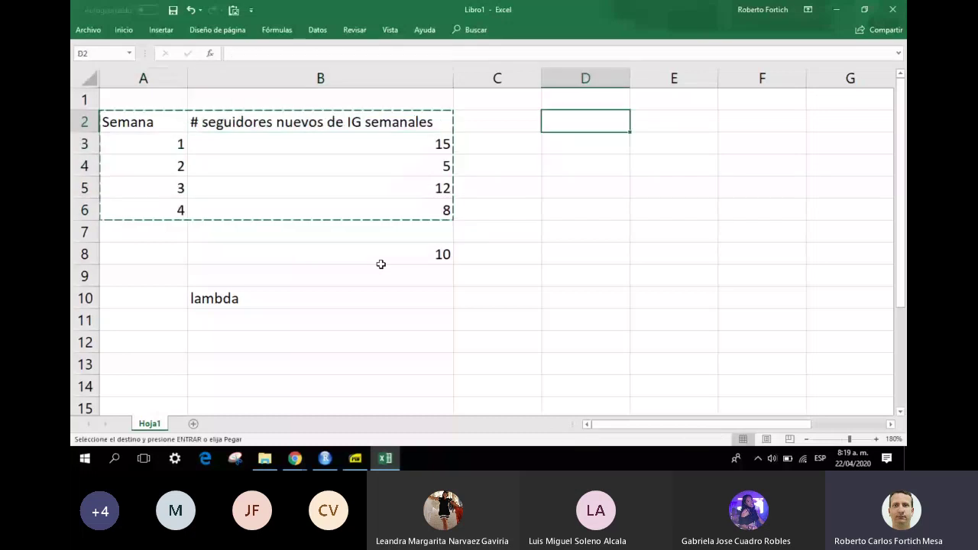
key(ctrl+v)
Step: Fit the copied table's columns D and E to their contents, and clear the follower counts in E3:E6
drag(616, 96, 630, 73)
double_click(631, 73)
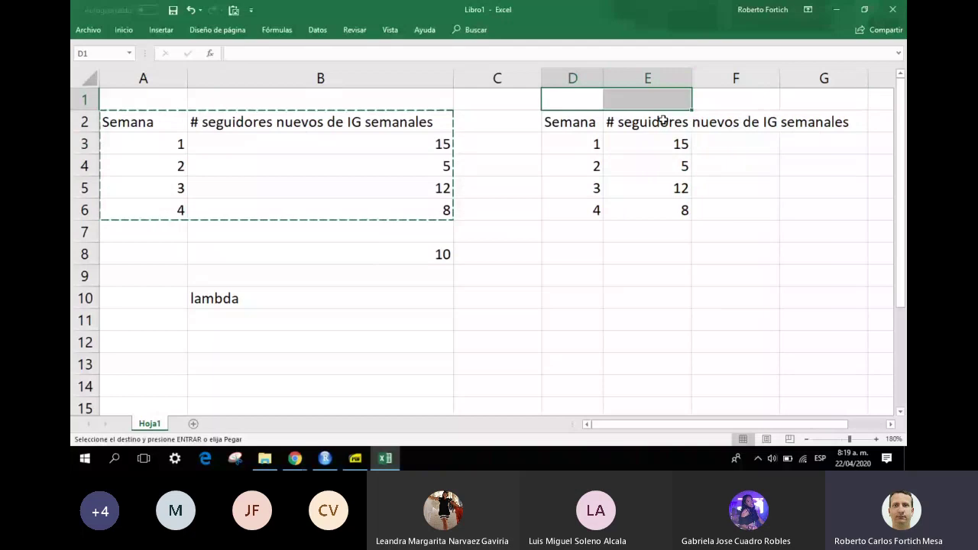
click(661, 119)
drag(692, 145, 703, 210)
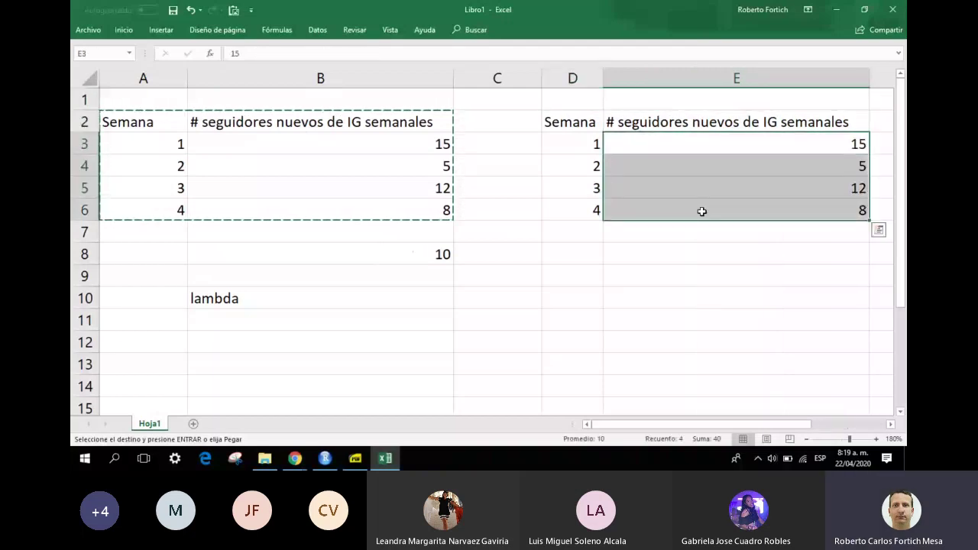
key(Delete)
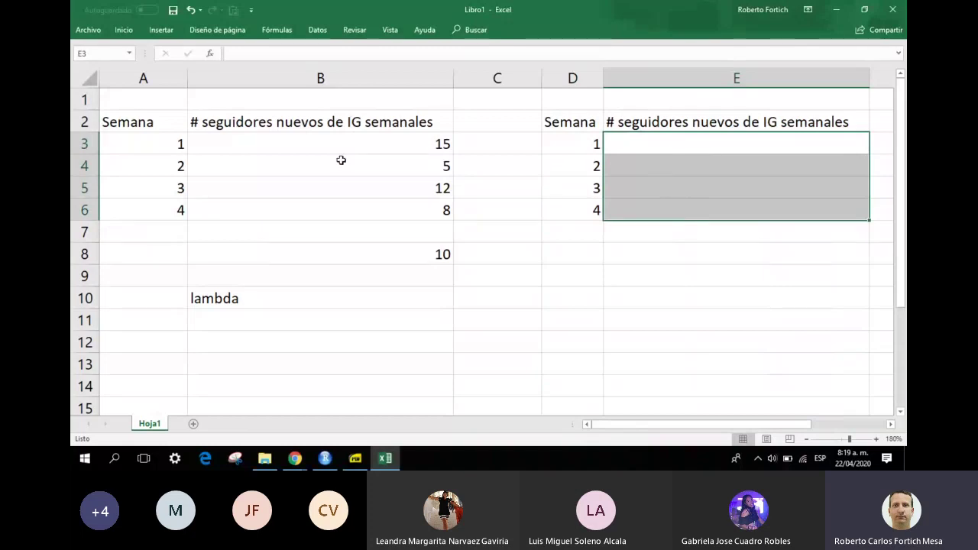
Step: Highlight the original follower counts B3:B6, and select the matching empty cells E3:E6 in the copied table
drag(347, 139, 340, 216)
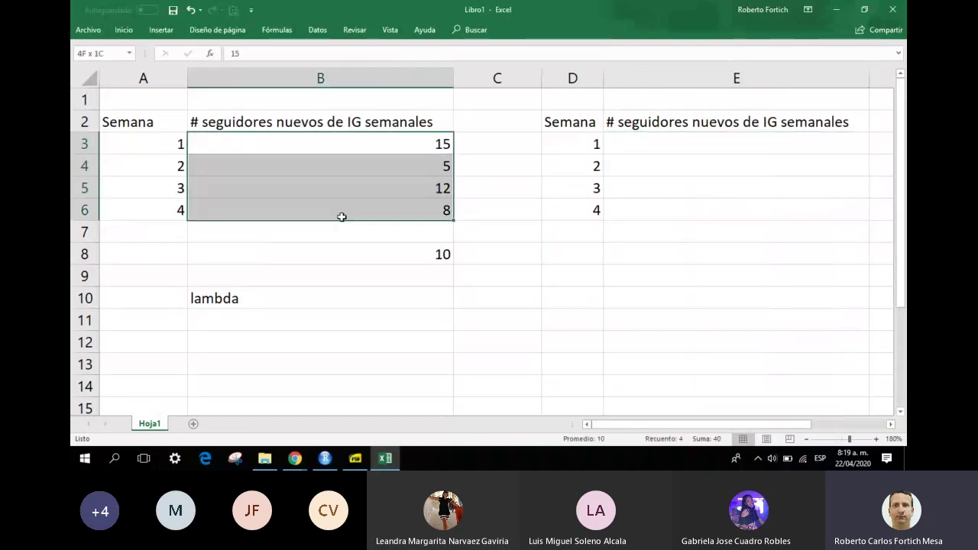
click(686, 141)
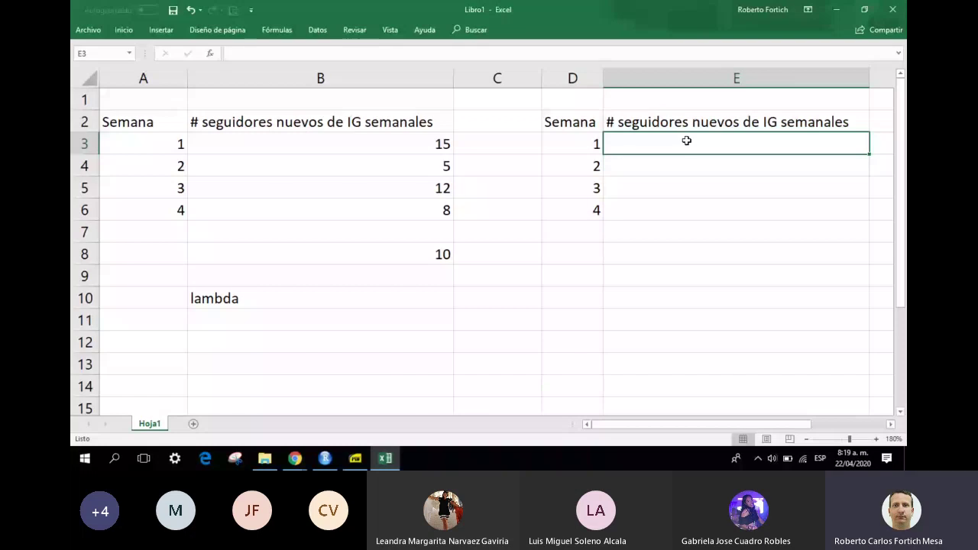
key(shift+Down)
key(shift+Down)
key(shift+Down)
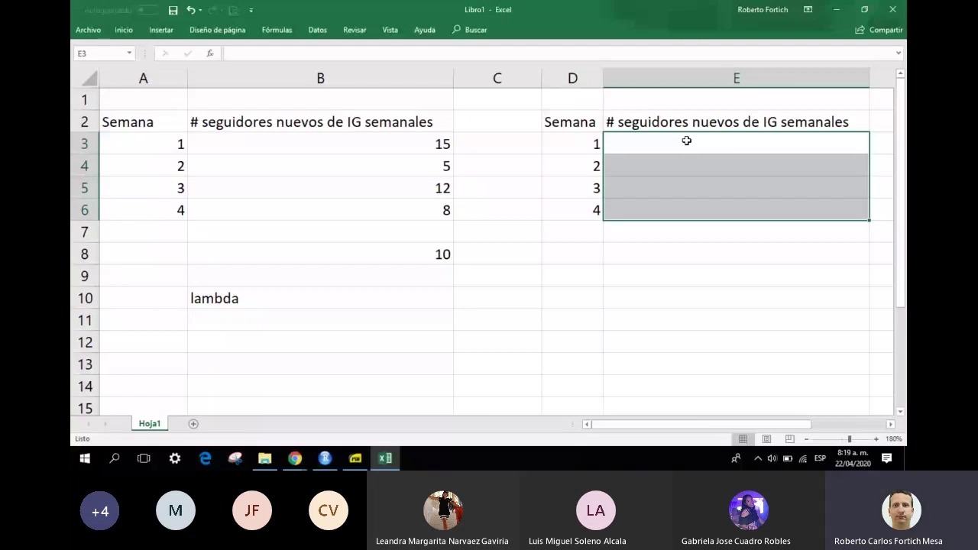
Step: Switch to RStudio and write an empty rpois() call on line 3 of the script
key(alt+Tab)
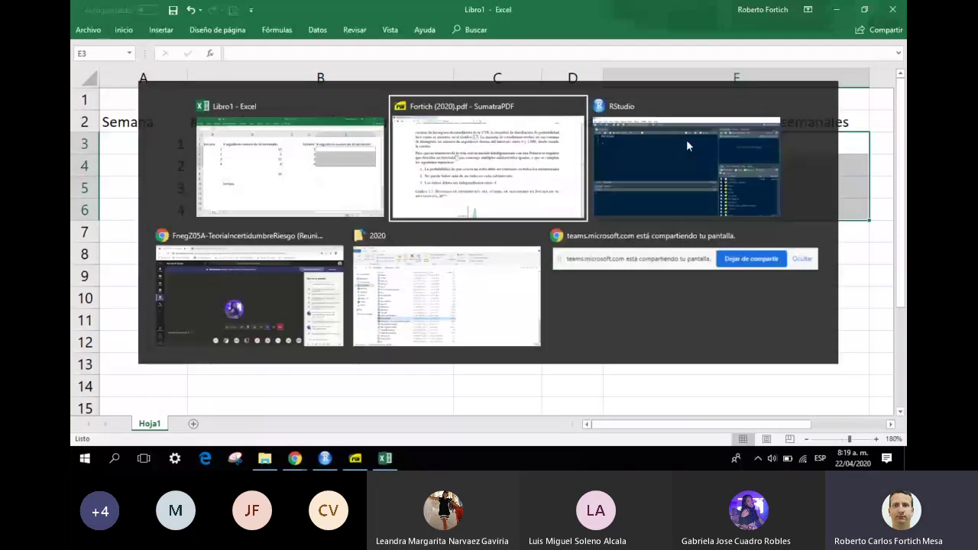
click(686, 143)
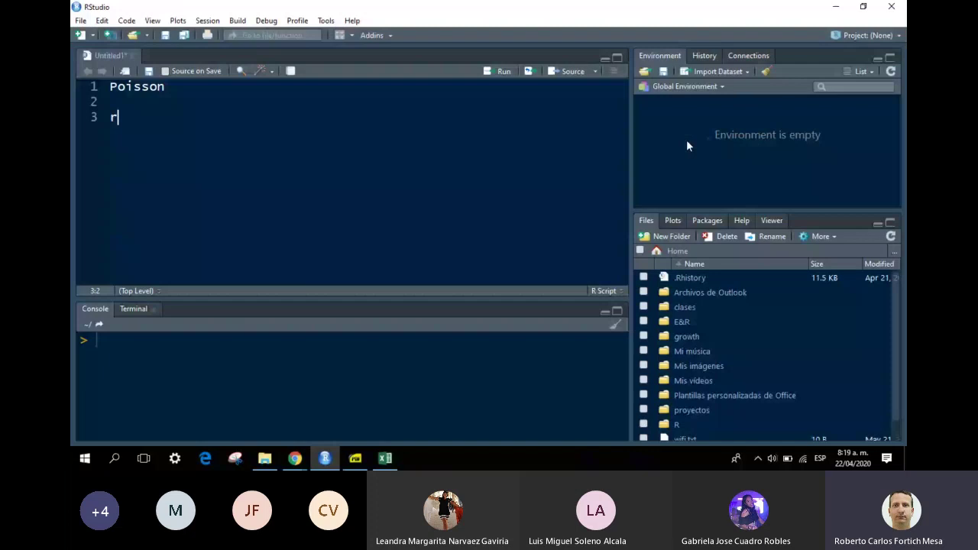
text(poisson)
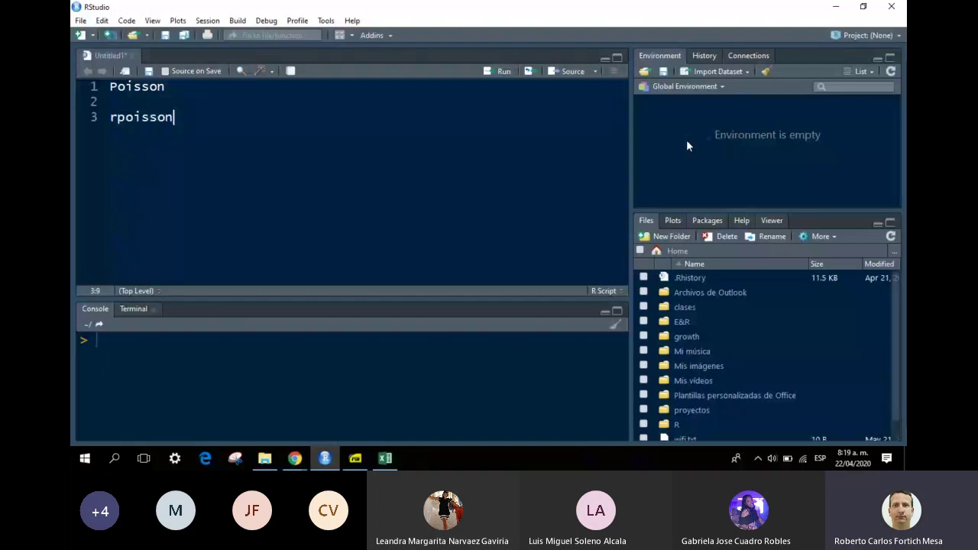
key(BackSpace)
key(BackSpace)
key(BackSpace)
text(())
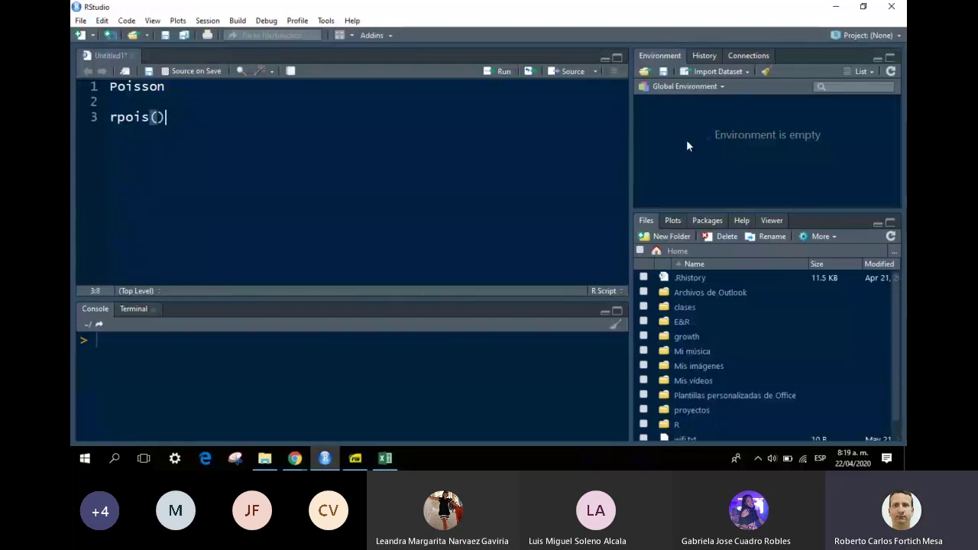
Step: Check the argument hint of rpois, and add the arguments n= and lambda= inside its parentheses
key(Left)
key(Left)
key(Right)
key(Right)
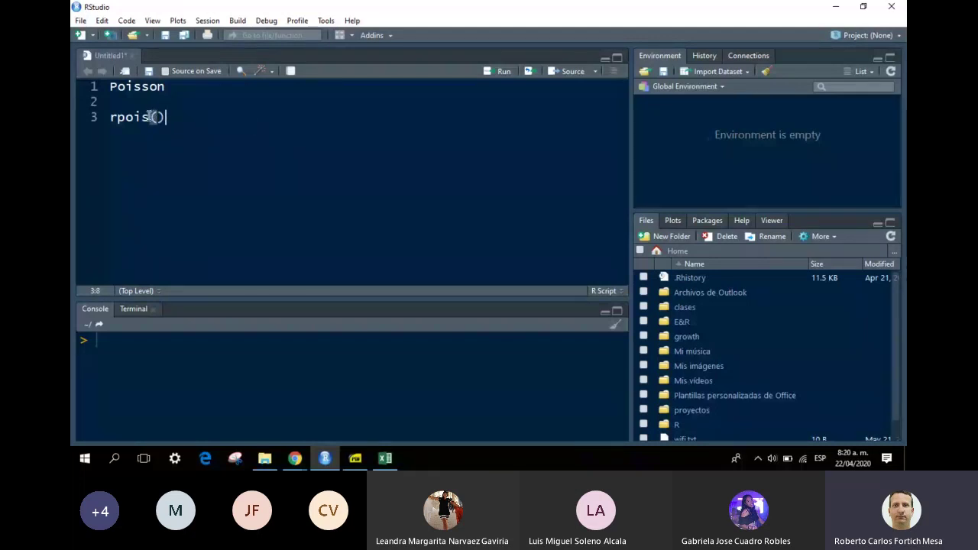
mouse_move(149, 115)
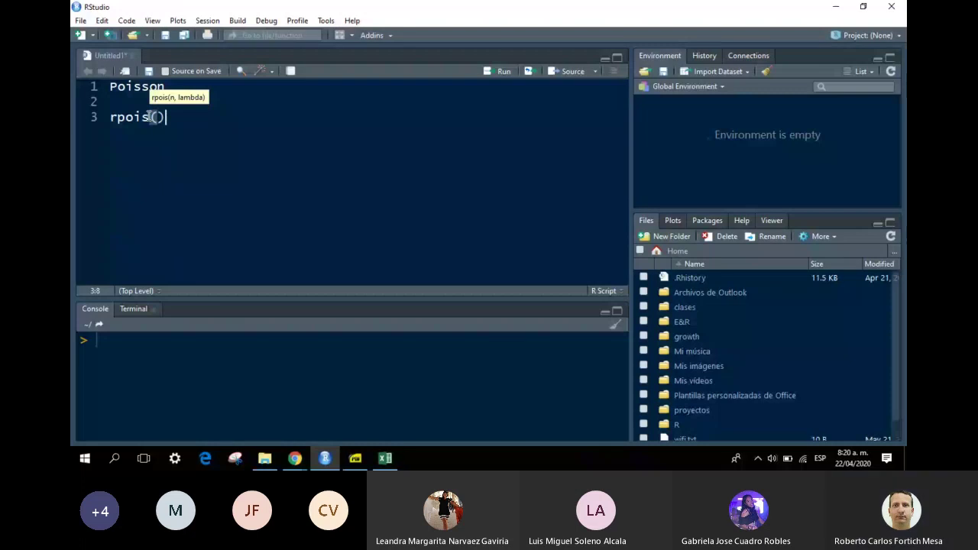
key(Left)
text(n= ,lambda=)
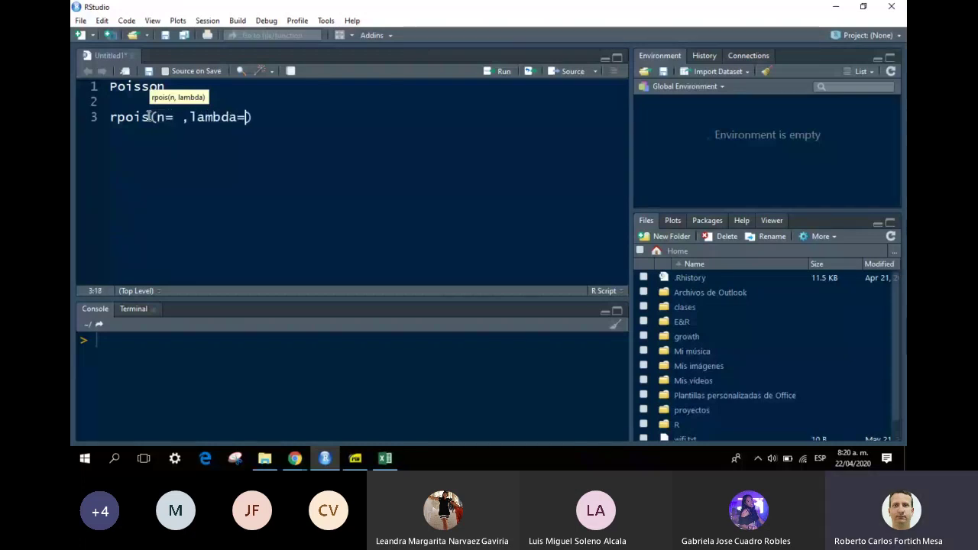
Step: Leave a space after lambda= in the rpois call, and go back to the blank value of n
key(Right)
key(Left)
key(Left)
key(Left)
key(Left)
key(Left)
key(Left)
key(Left)
key(Left)
key(Left)
key(Left)
key(Left)
key(Left)
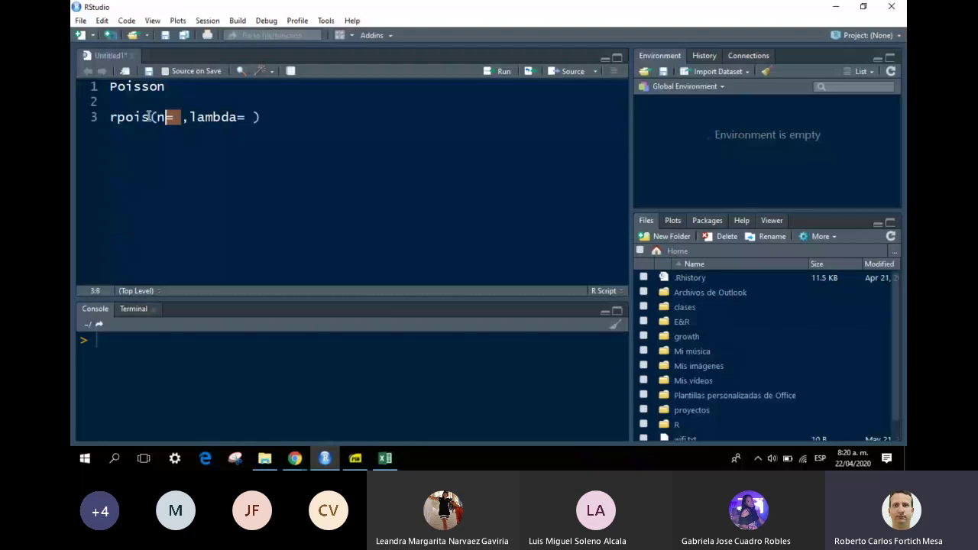
key(Right)
key(Right)
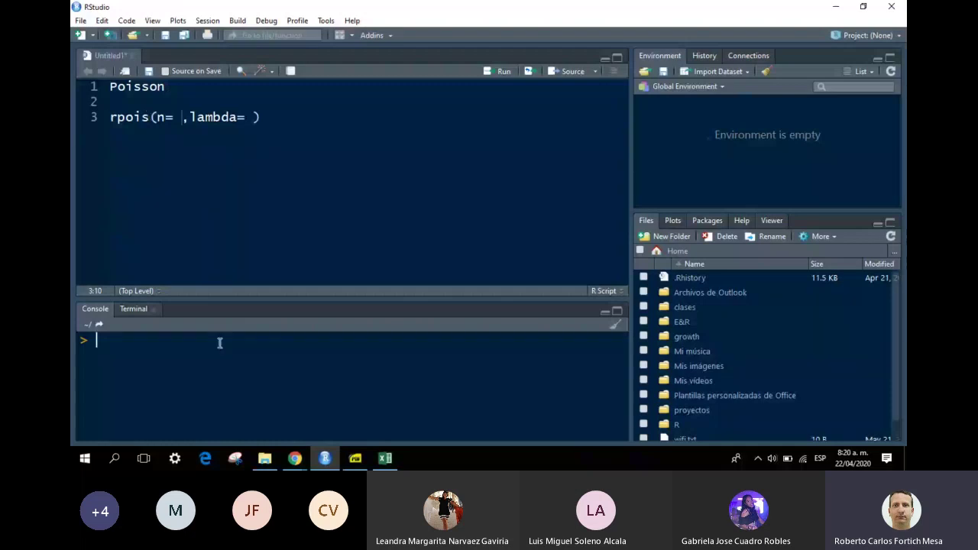
Step: Open the rpois help with ?rpois, and highlight the description of the n argument
text(?rpois)
key(Return)
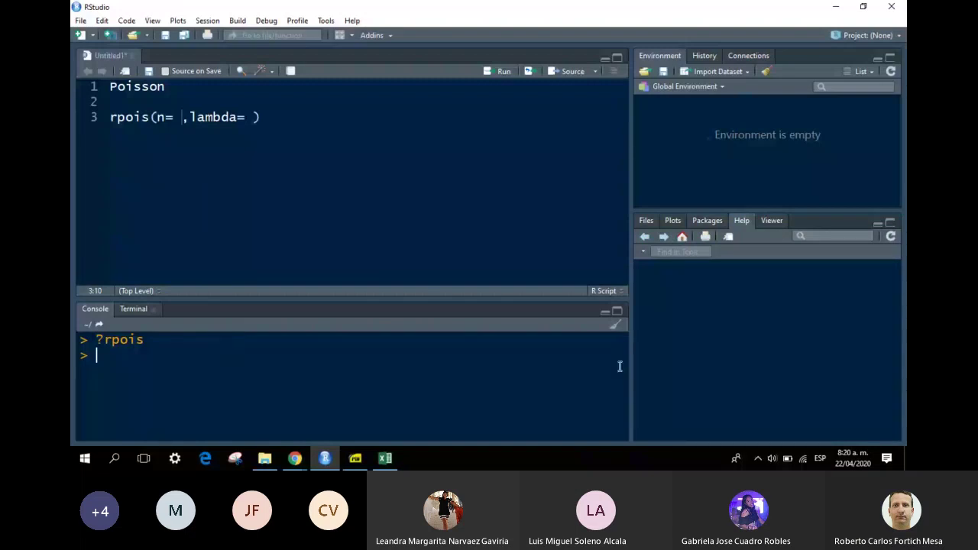
scroll(741, 306, down, 5)
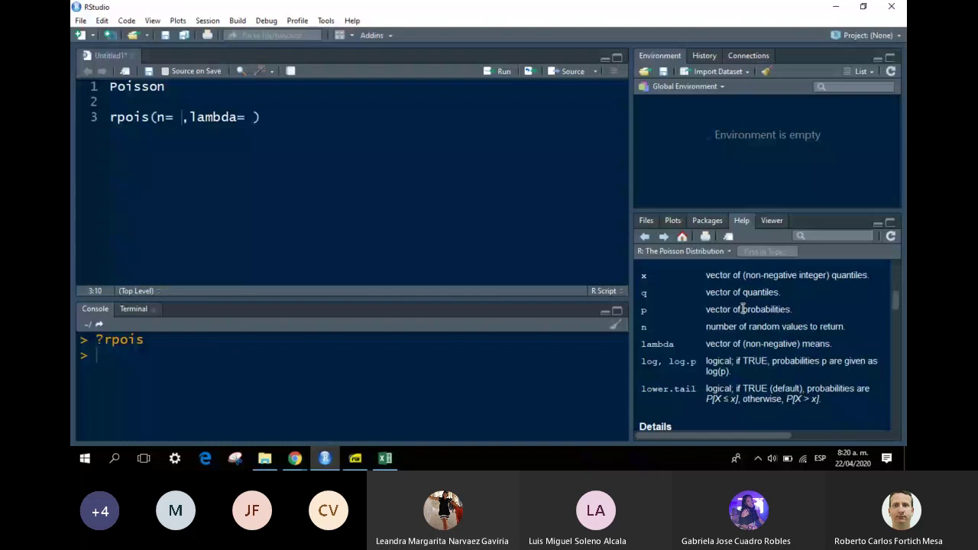
scroll(742, 309, down, 1)
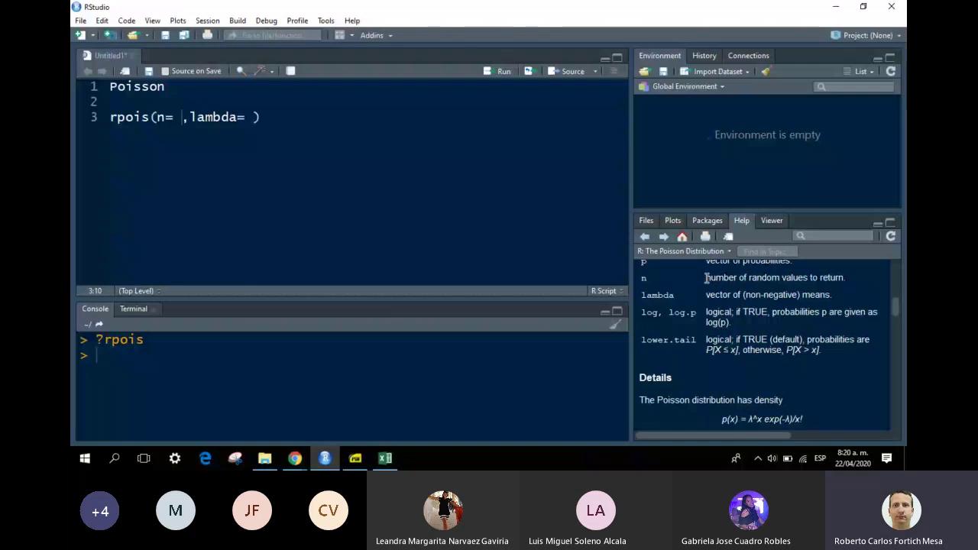
drag(706, 277, 845, 277)
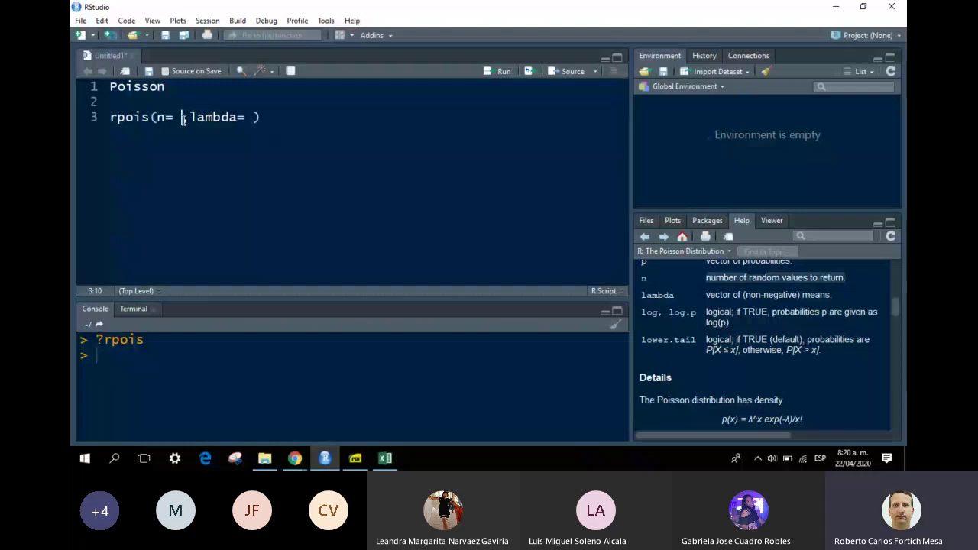
Step: Switch to Excel and highlight the four week numbers D3:D6 of the copied table
key(alt+Tab)
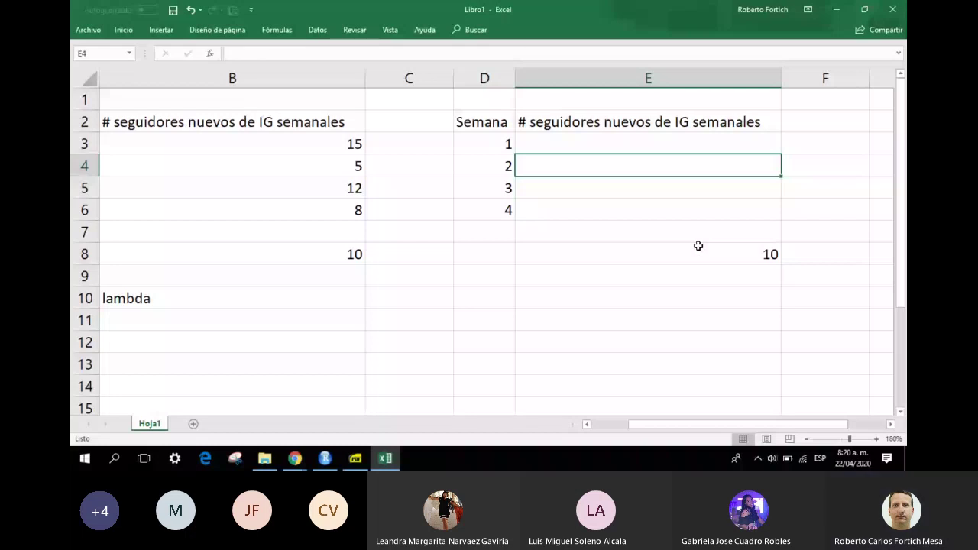
key(Left)
key(Up)
key(shift+Down)
key(shift+Down)
key(shift+Down)
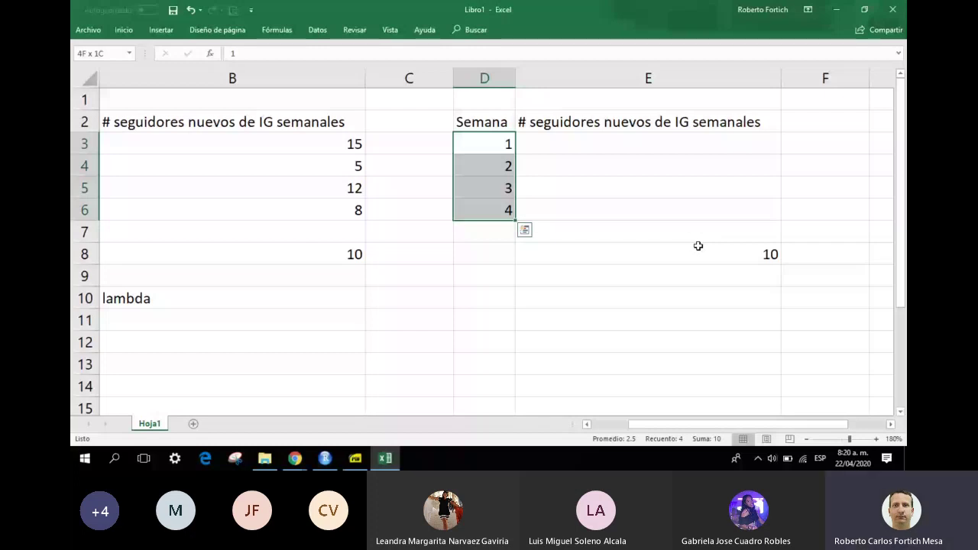
Step: Switch to RStudio, set n to 4 in the rpois call, and write and highlight the sample values 15 5 12 8 in the console
key(alt+Tab)
text(15 5 12 )
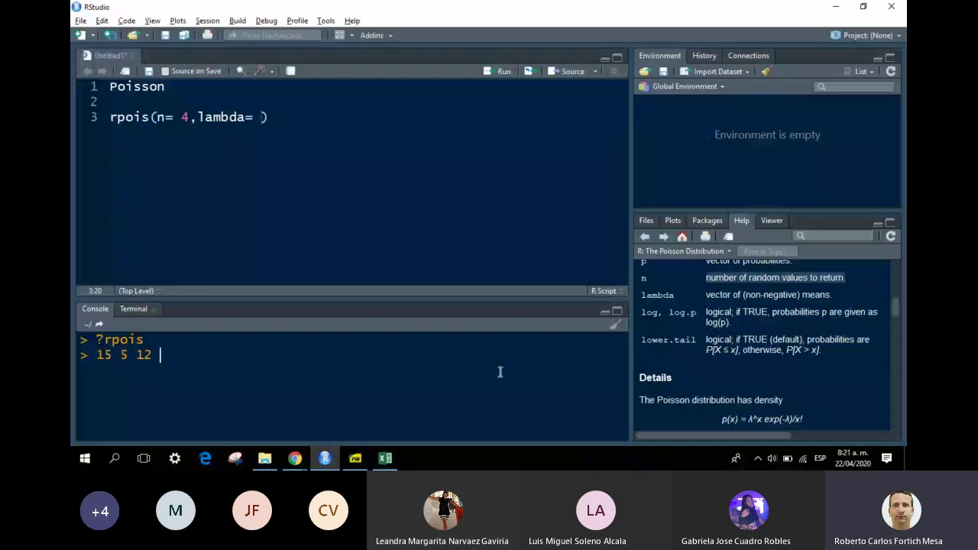
text(8)
key(shift+Left)
key(shift+Left)
key(shift+Left)
key(shift+Left)
key(shift+Left)
key(shift+Left)
key(shift+Left)
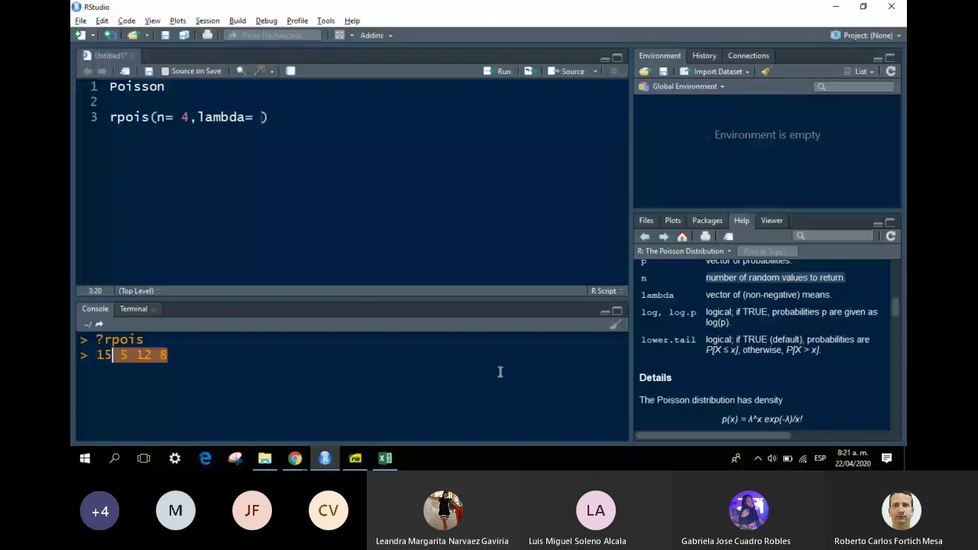
Step: Clear the console, and return to the end of the rpois line in the script
key(End)
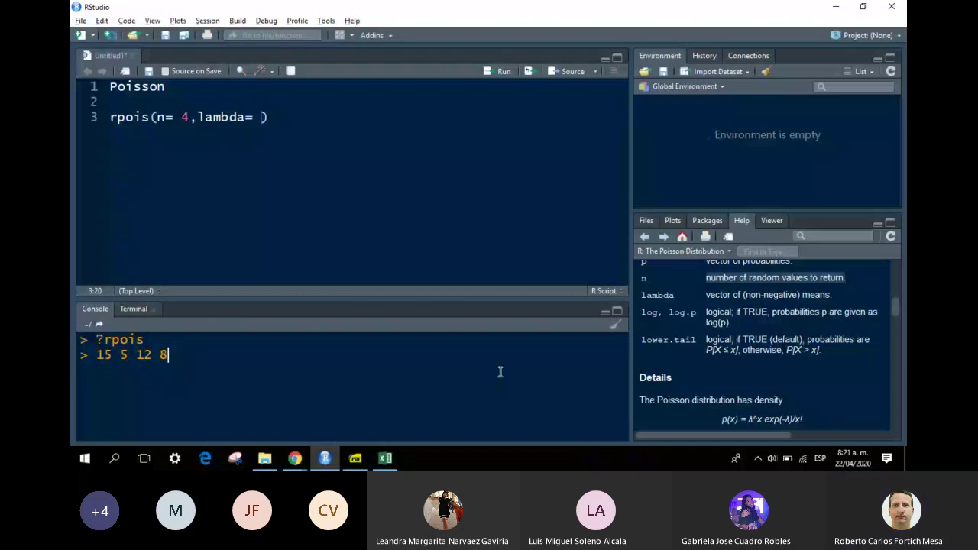
key(ctrl+l)
click(295, 121)
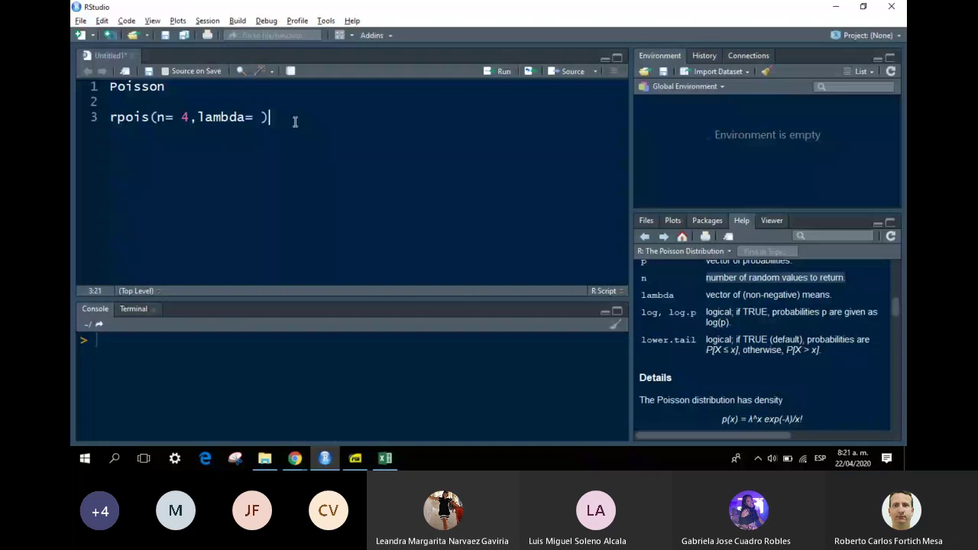
Step: Switch to Excel, fill E3:E6 with 6, 7, 10 and 13, and delete the value in E8
key(alt+Tab)
key(Down)
key(Down)
key(Delete)
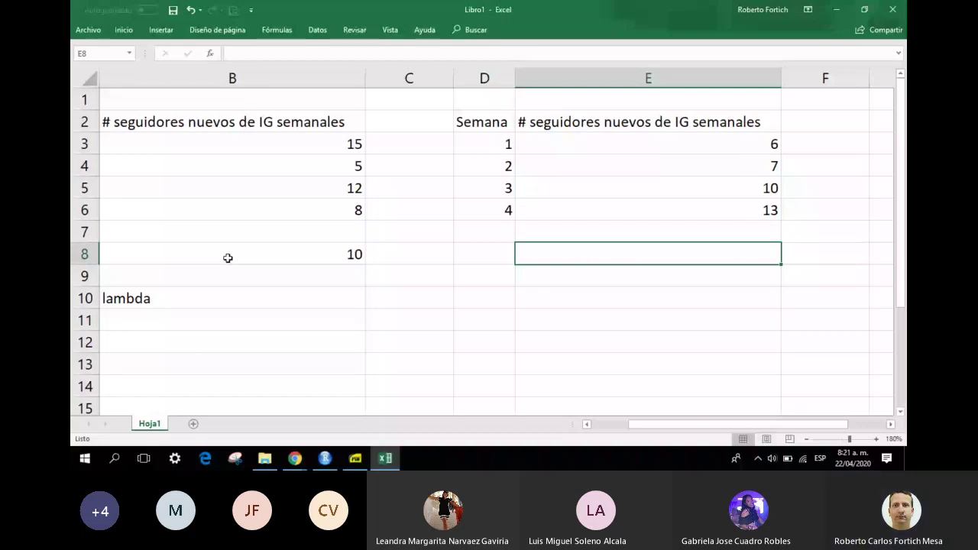
drag(589, 144, 590, 216)
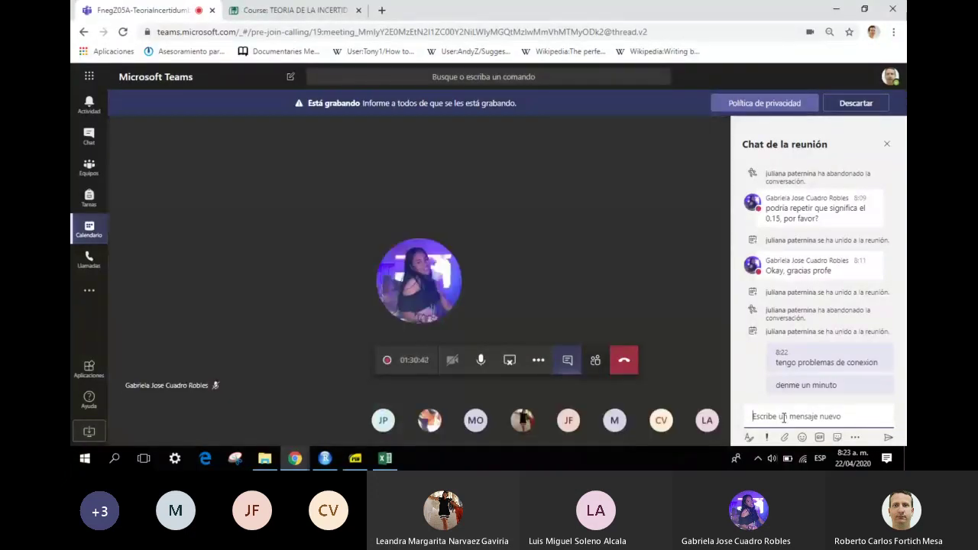
Step: Leave the meeting chat, switch to the PDF textbook, and open section 4.2, Generación de números seudo aleatorios, from its contents
click(783, 417)
key(alt+Tab)
key(alt+Tab)
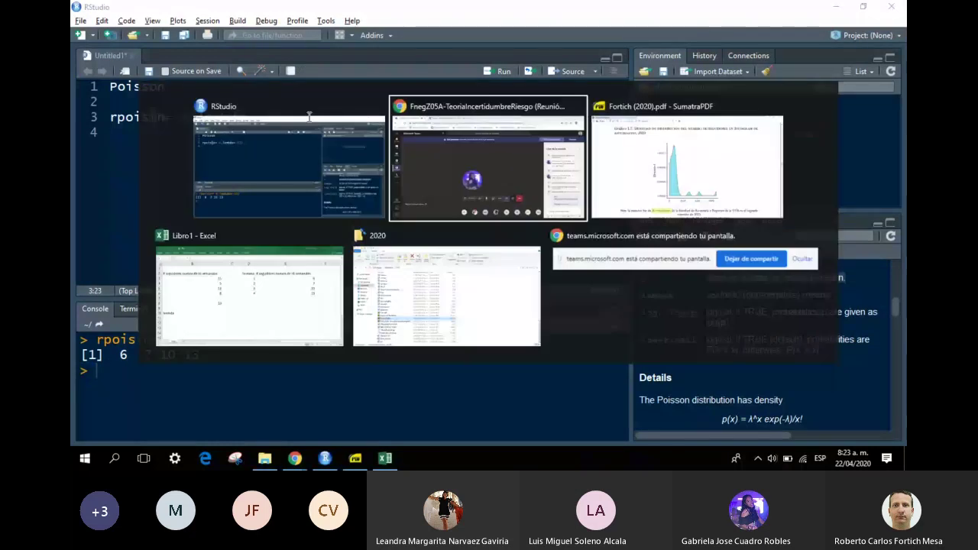
key(alt+Tab)
scroll(309, 121, up, 15)
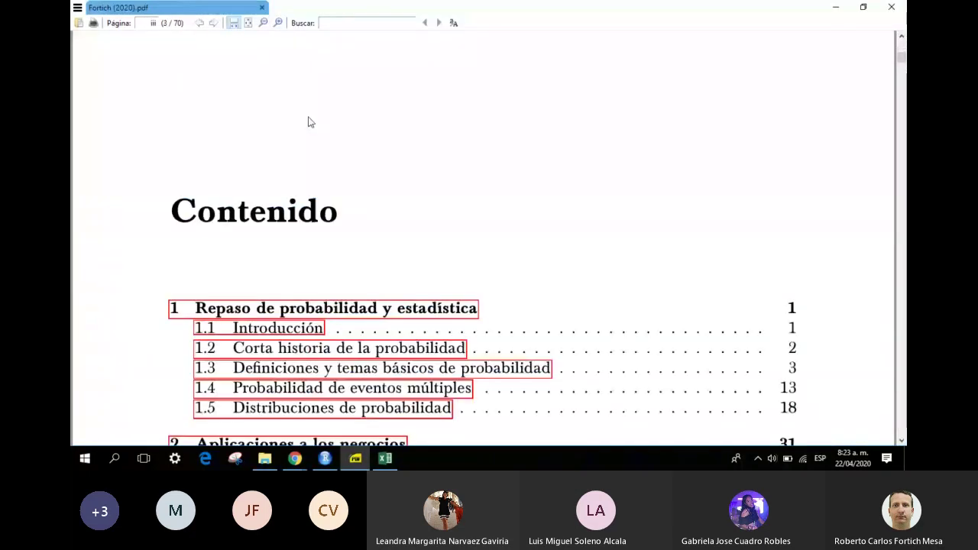
scroll(309, 122, down, 5)
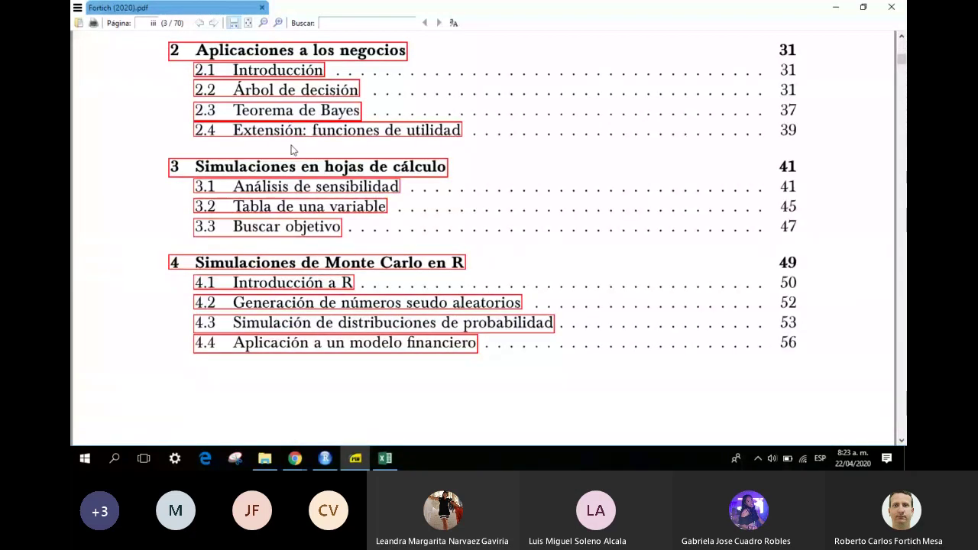
click(285, 305)
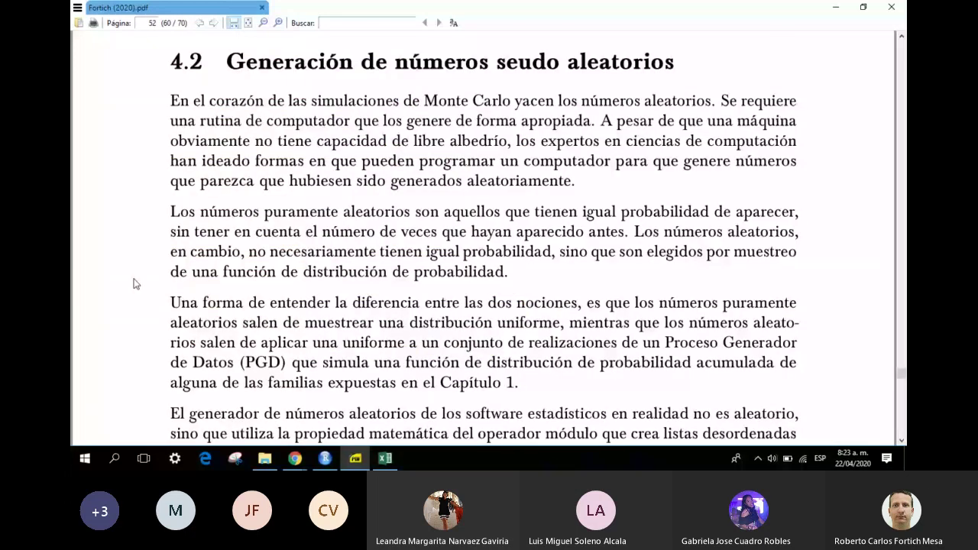